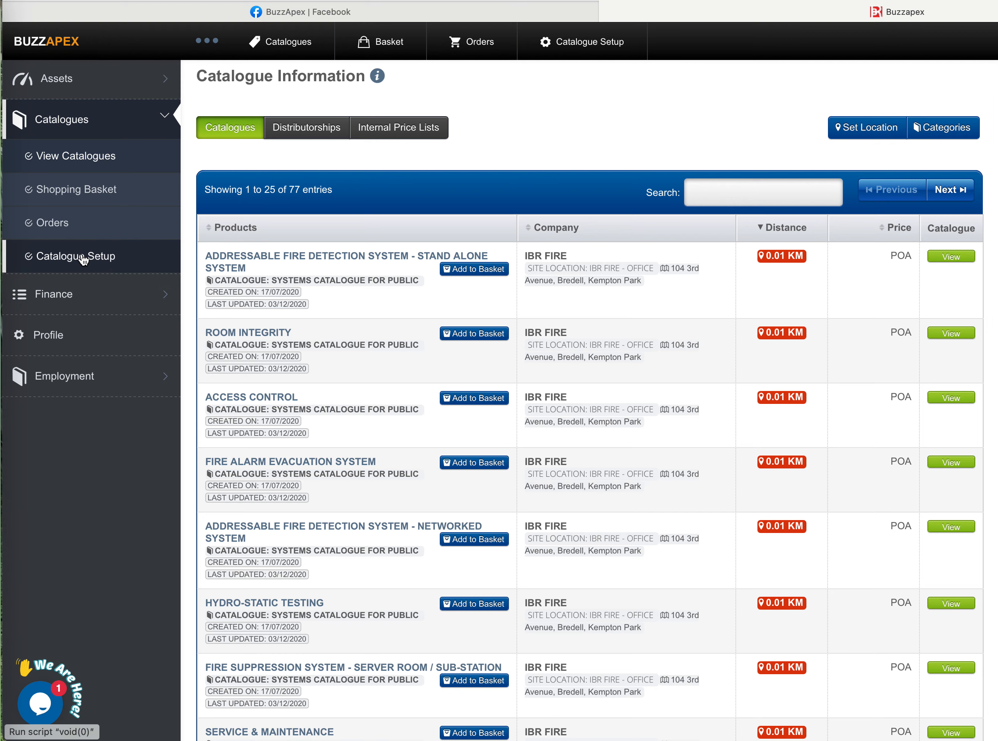
- Create a new catalogue from the catalogue setup and name it "Trial Catalogue"
{"action": "left_click", "coordinate": [83, 260]}
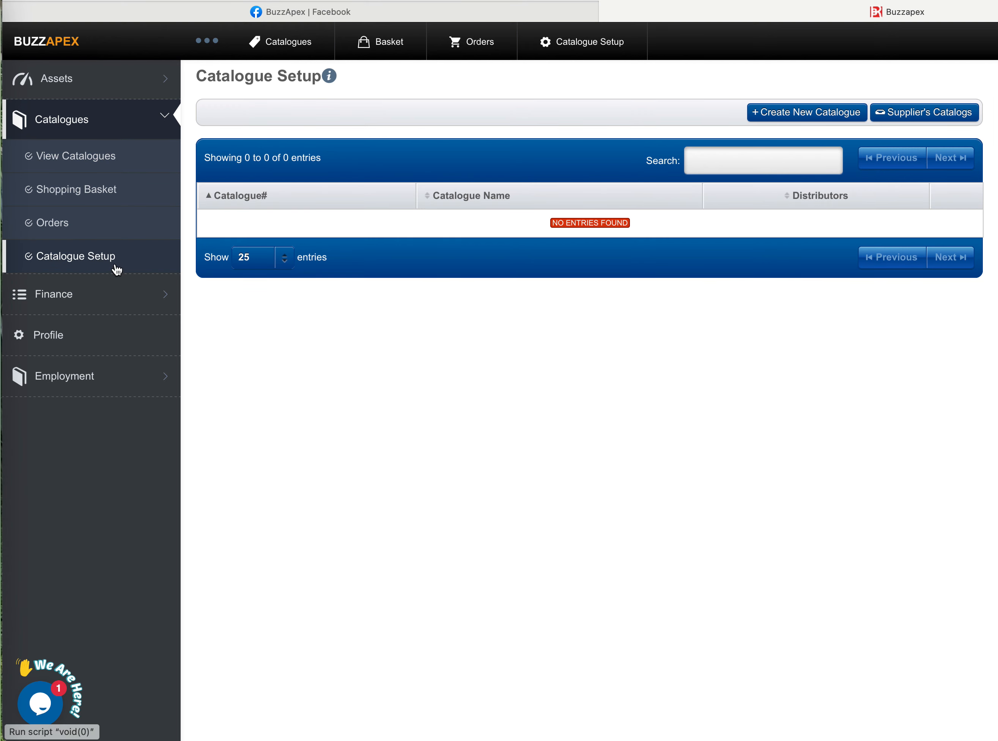
{"action": "left_click", "coordinate": [829, 114]}
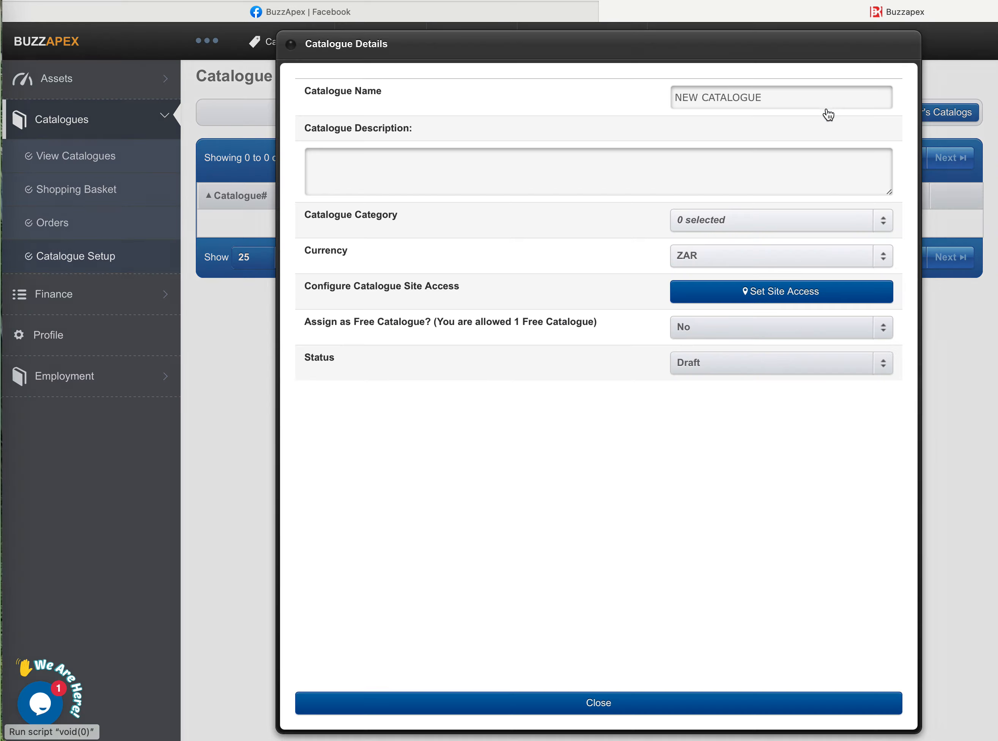
{"action": "left_click_drag", "start_coordinate": [778, 96], "coordinate": [667, 95]}
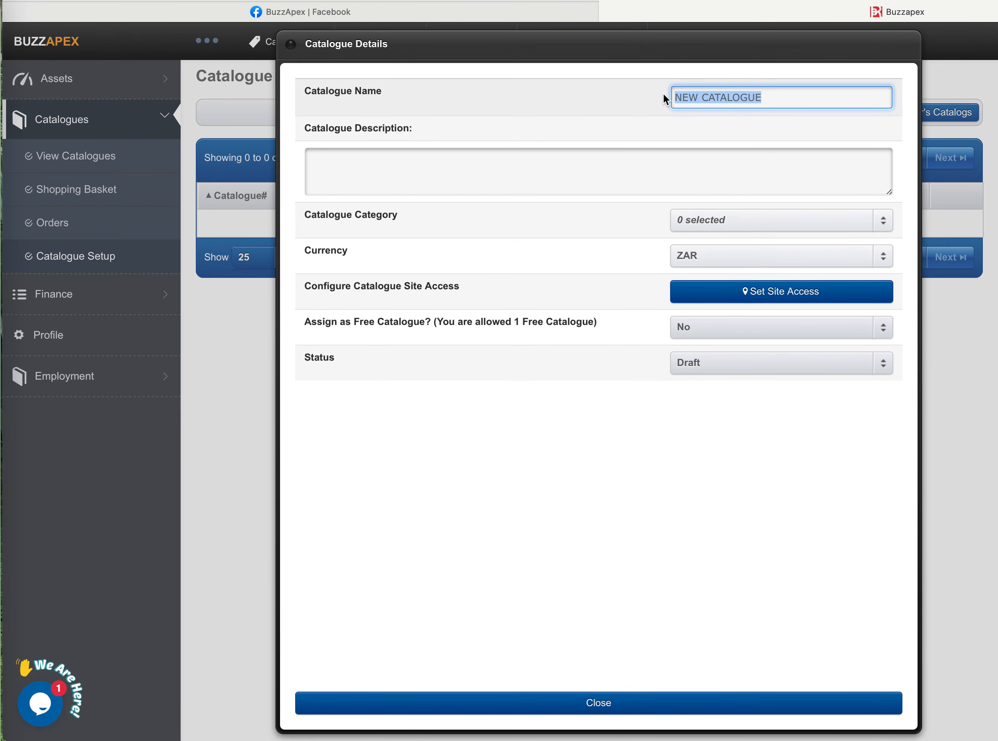
{"action": "type", "text": "Tr"}
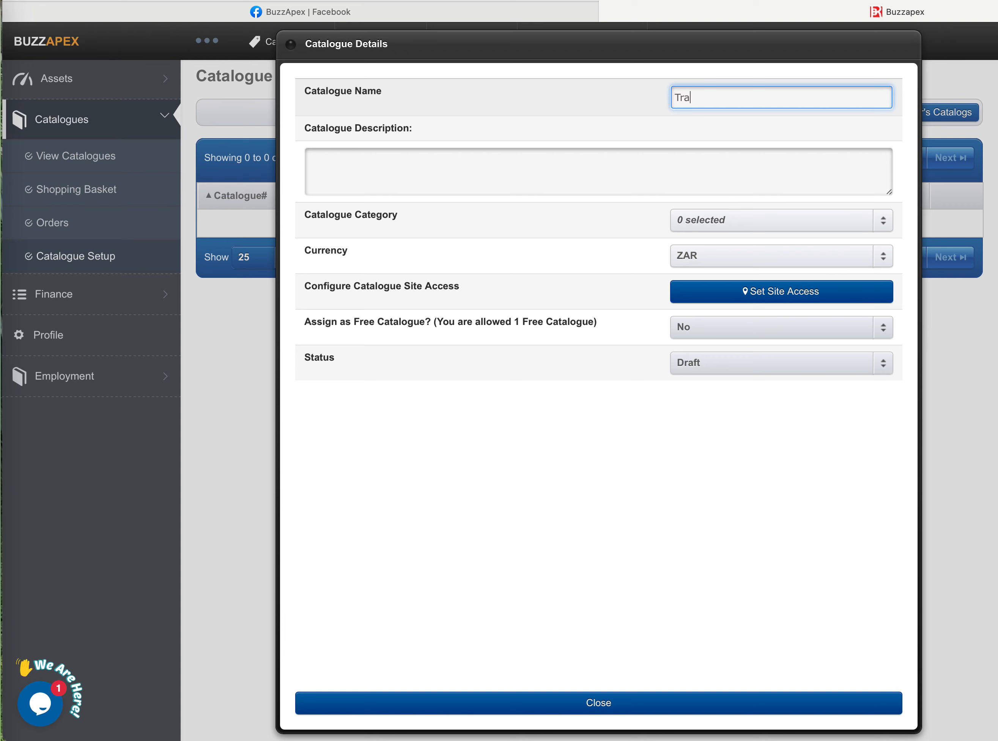
{"action": "type", "text": "ial Catalogue"}
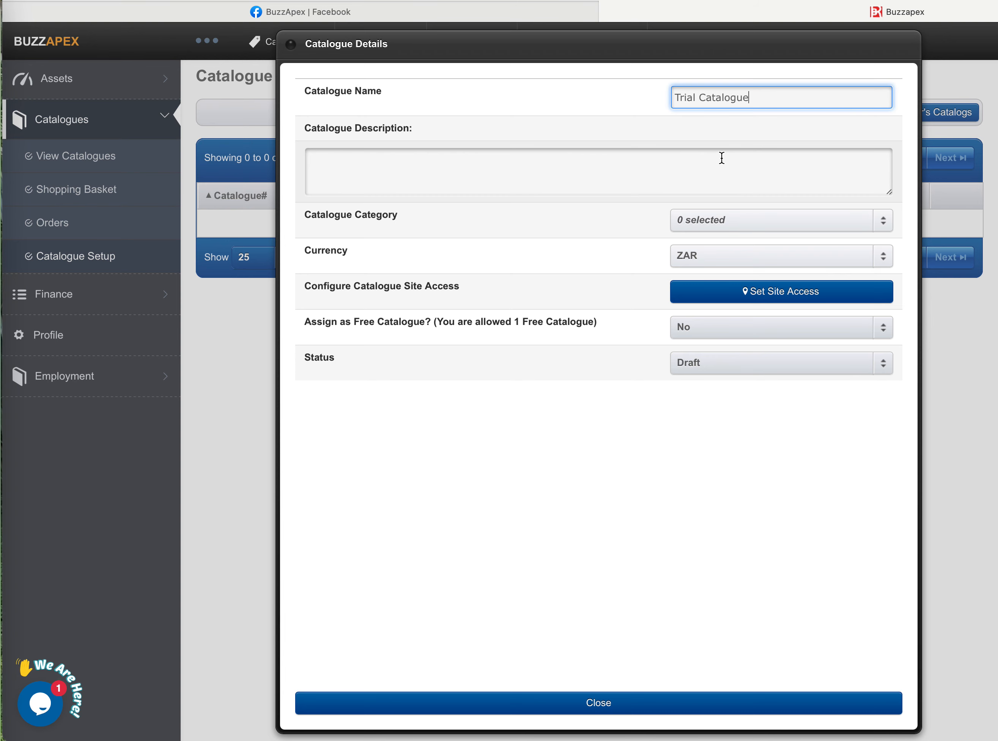
- Assign the Audio / Visual and Commercial categories to the catalogue
{"action": "left_click", "coordinate": [582, 182]}
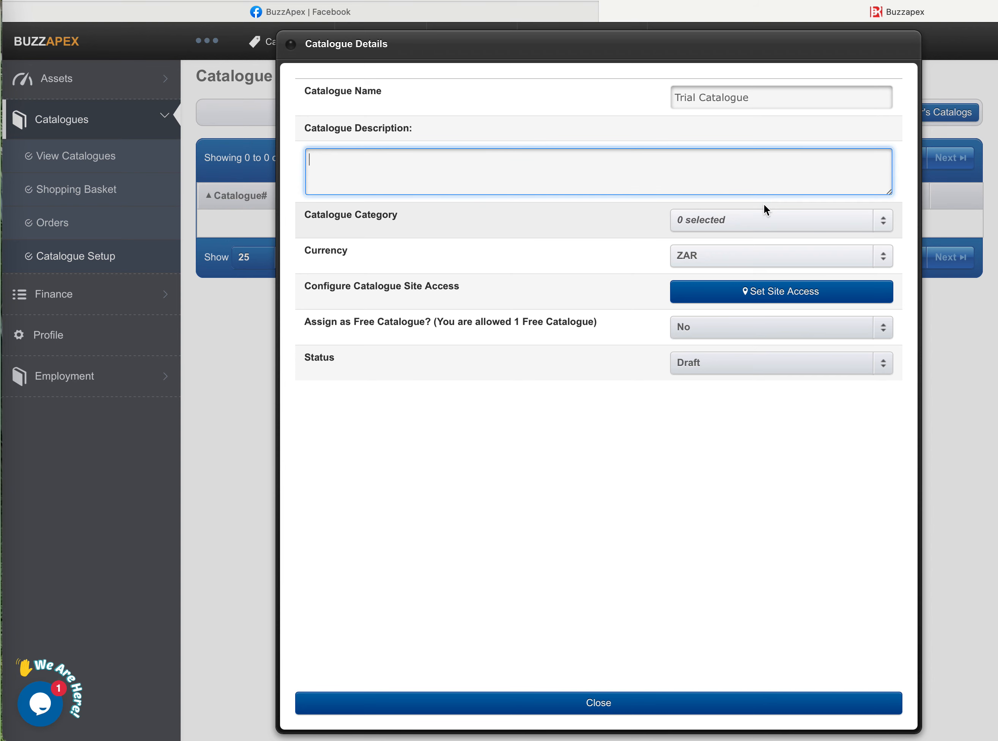
{"action": "left_click", "coordinate": [812, 221]}
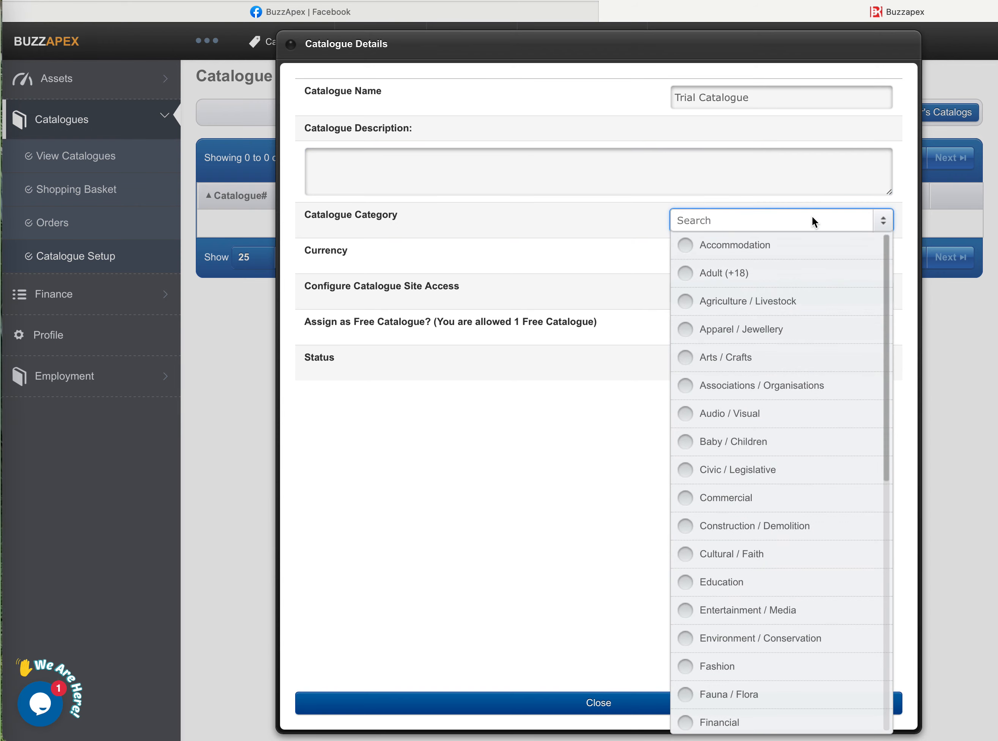
{"action": "left_click", "coordinate": [685, 414]}
{"action": "left_click", "coordinate": [687, 499]}
{"action": "left_click", "coordinate": [588, 429]}
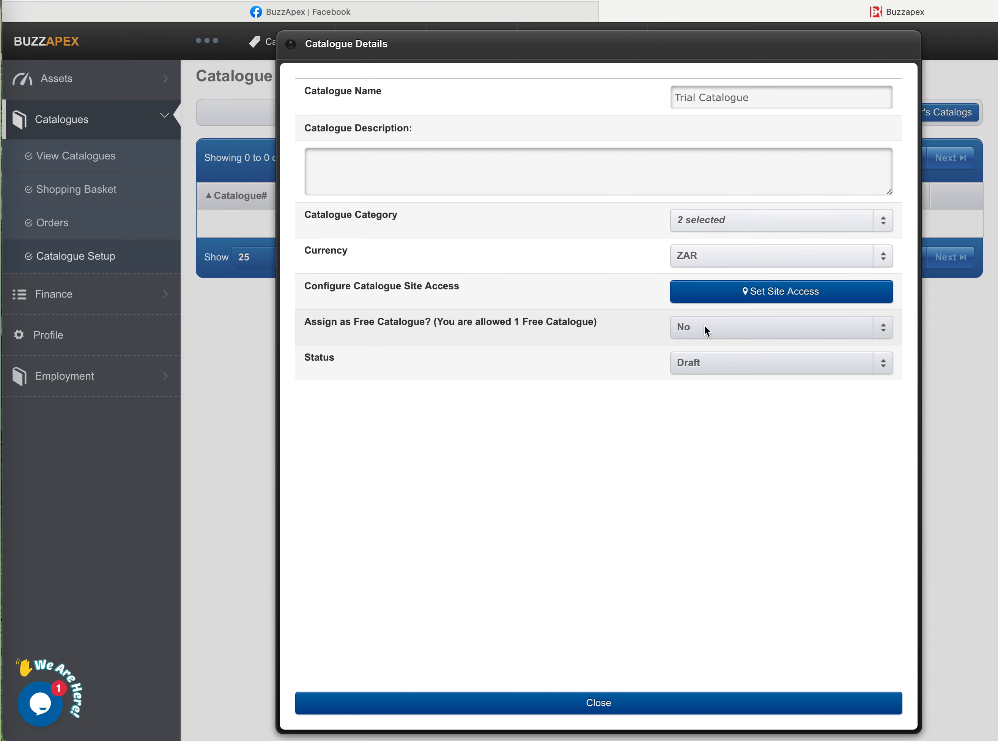
- Assign the catalogue as the account's free catalogue and confirm the choice
{"action": "left_click", "coordinate": [731, 329]}
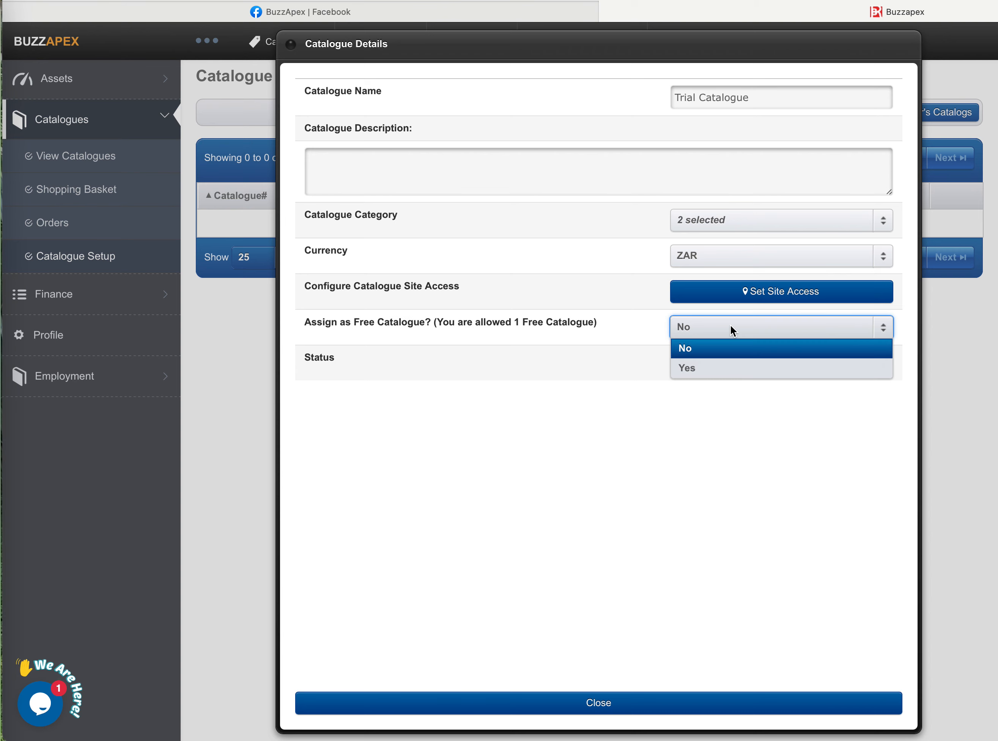
{"action": "left_click", "coordinate": [716, 369]}
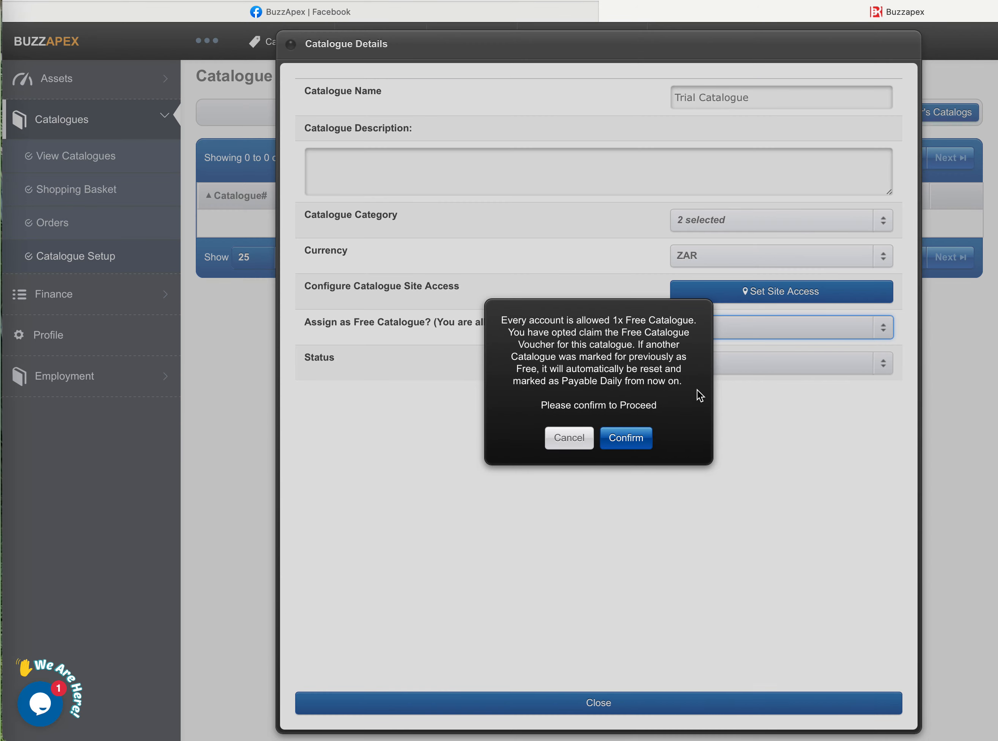
{"action": "left_click", "coordinate": [637, 442]}
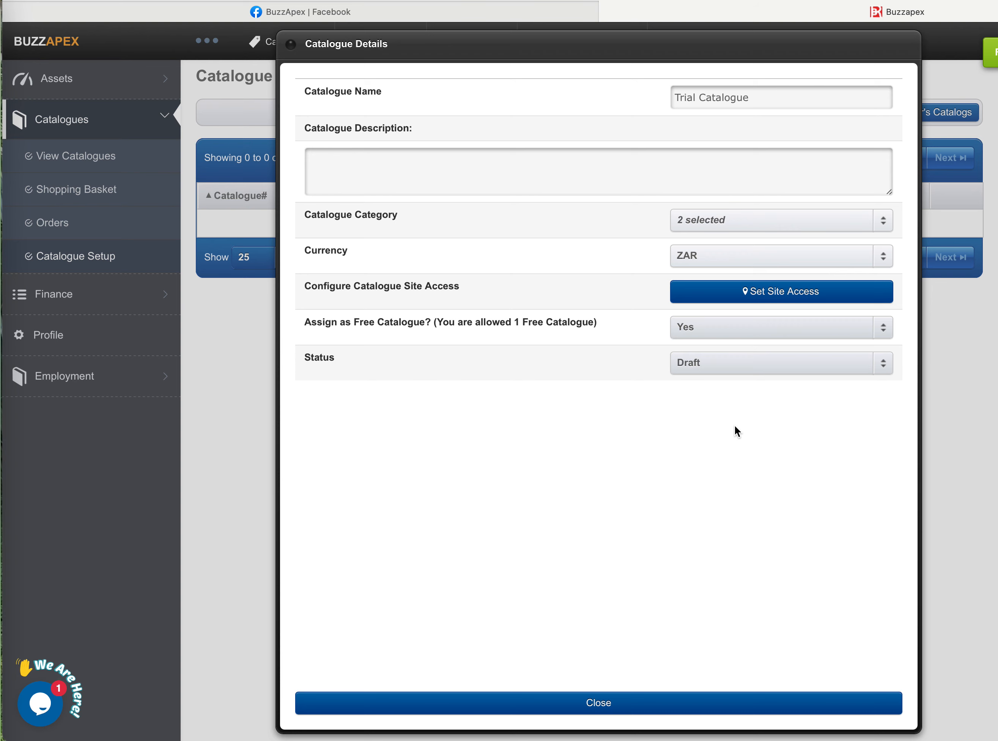
- Change the catalogue status to Publish for Public and confirm the change
{"action": "left_click", "coordinate": [788, 363]}
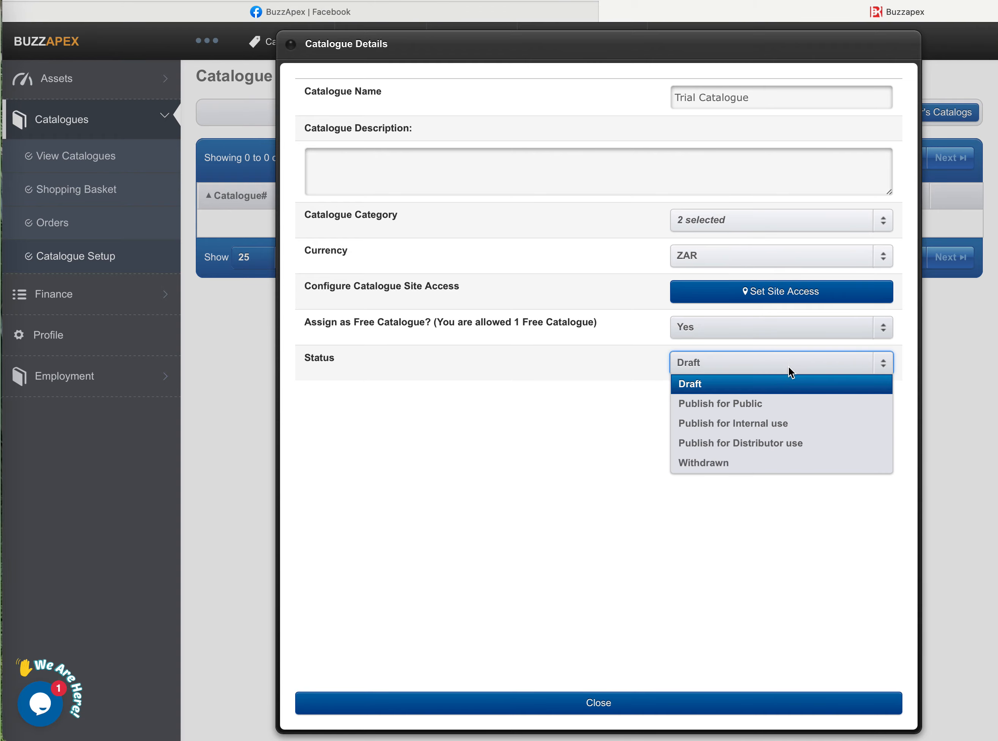
{"action": "left_click", "coordinate": [765, 407]}
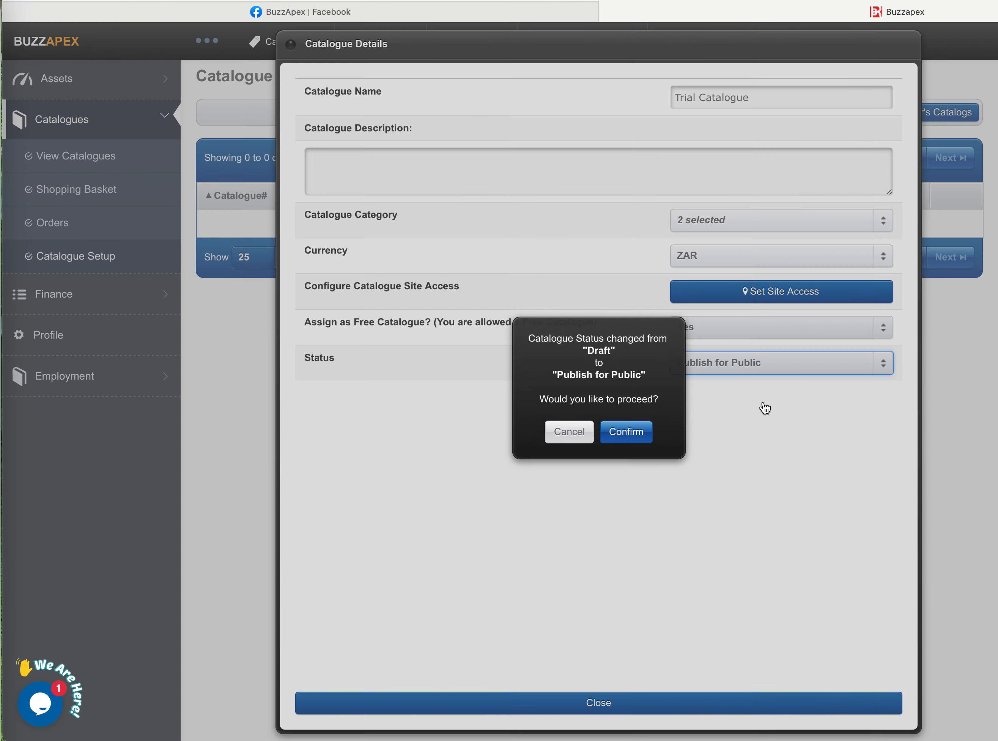
{"action": "left_click", "coordinate": [635, 429]}
{"action": "left_click", "coordinate": [628, 405]}
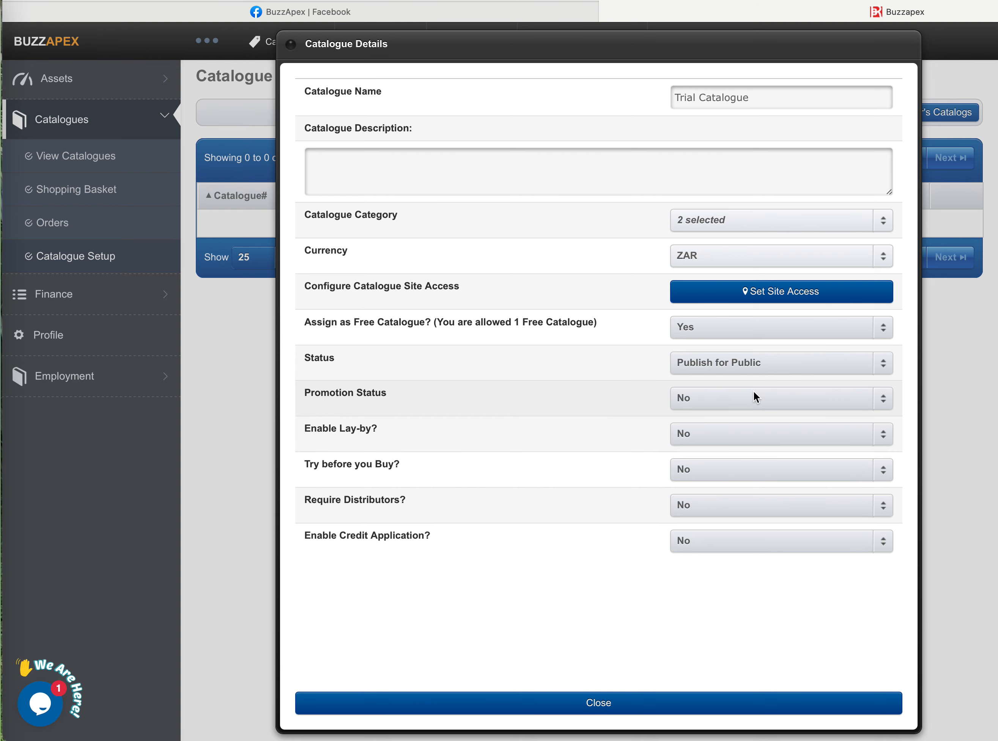
- Set the catalogue's Promotion Status to Yes and return it to No
{"action": "left_click", "coordinate": [777, 397]}
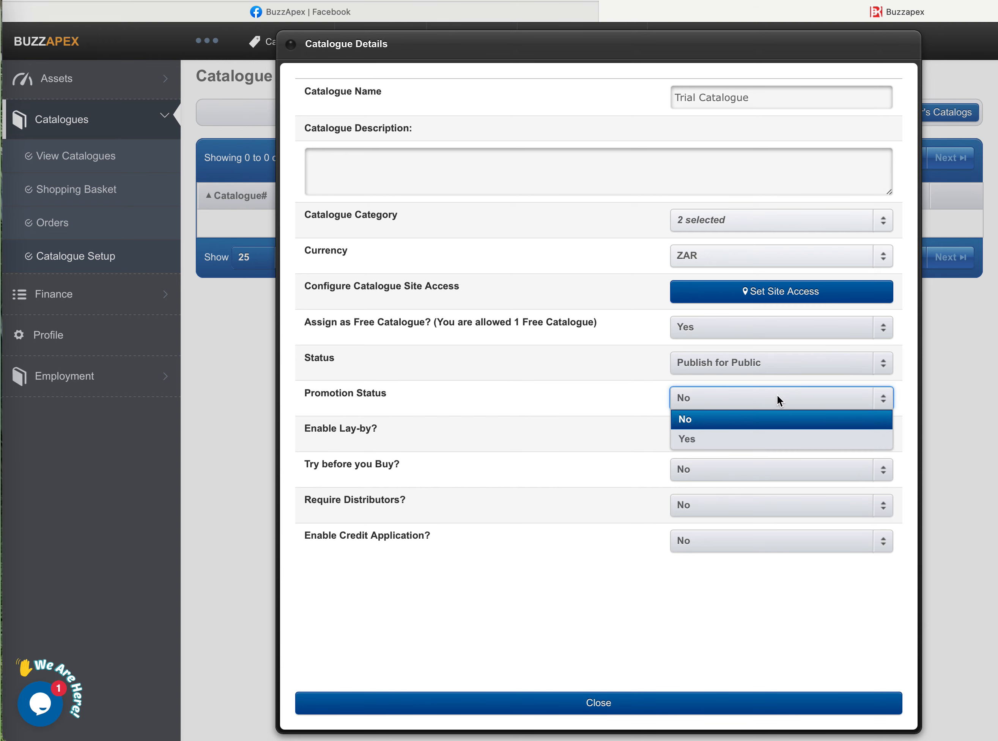
{"action": "left_click", "coordinate": [753, 440]}
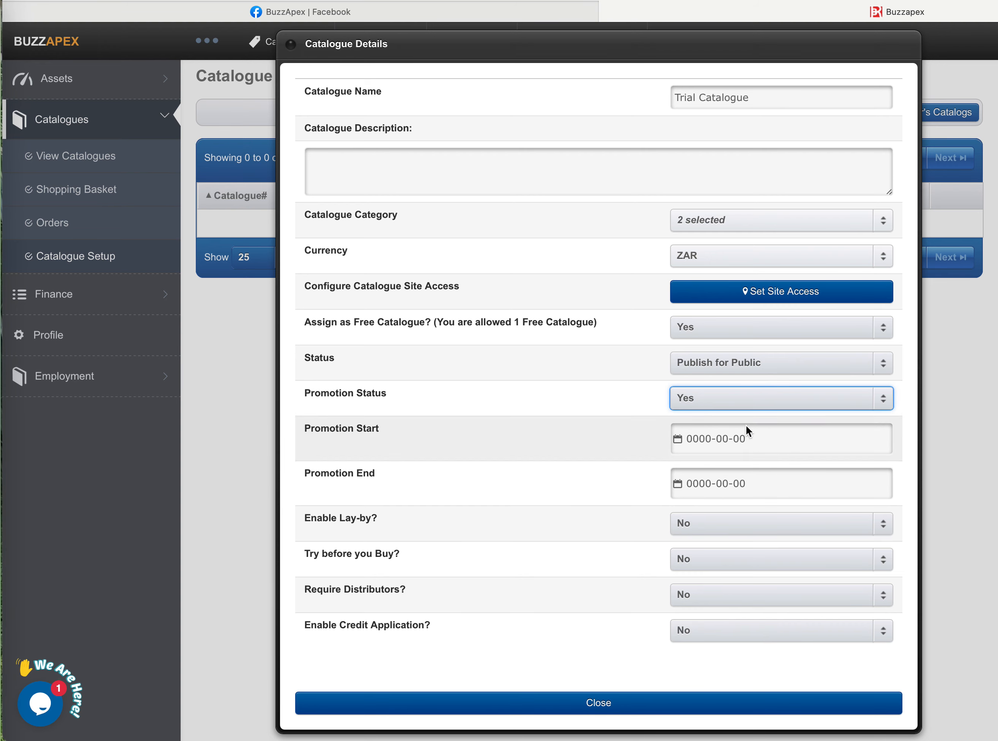
{"action": "left_click", "coordinate": [755, 397]}
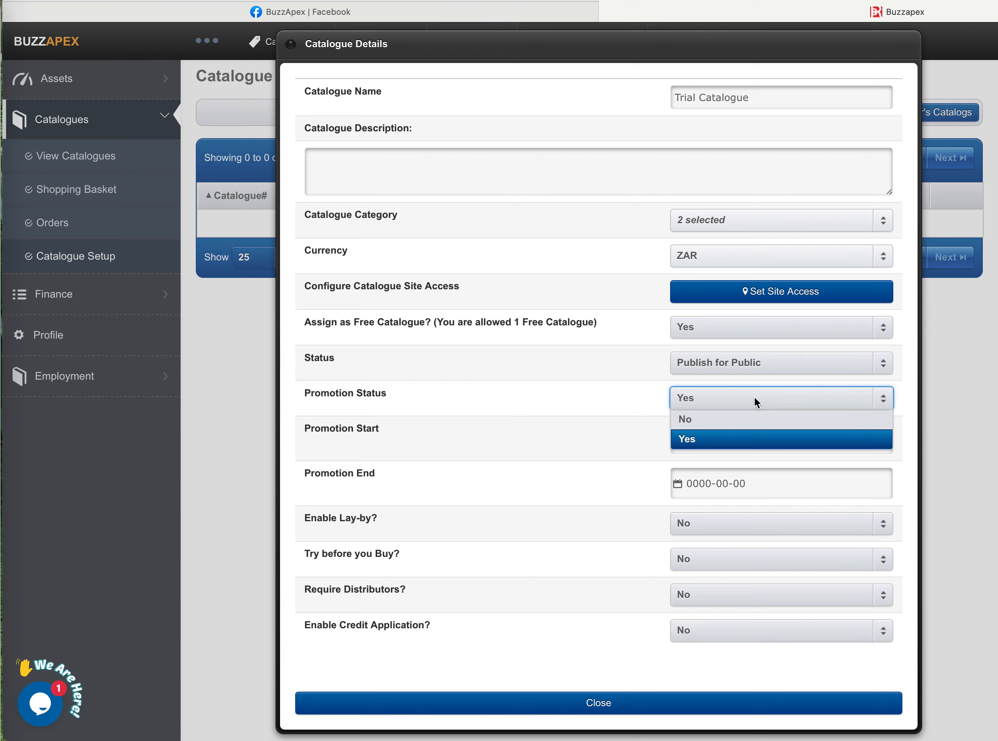
{"action": "left_click", "coordinate": [731, 420]}
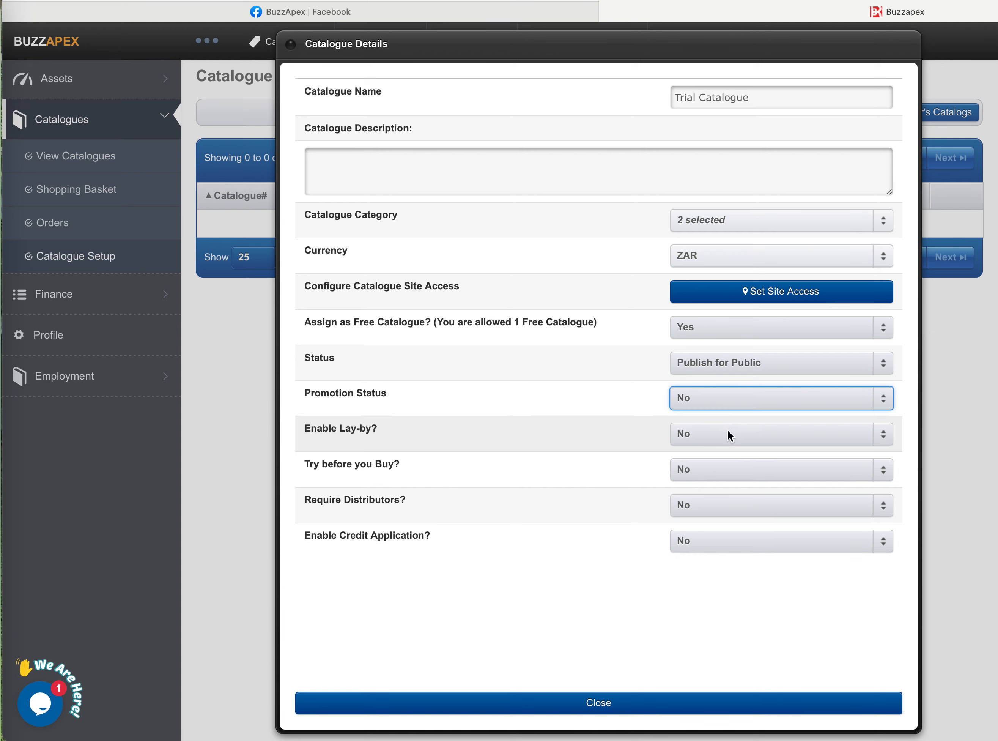
- Enable lay-by, place the cursor in its terms and conditions, and set lay-by back to No
{"action": "left_click", "coordinate": [738, 433]}
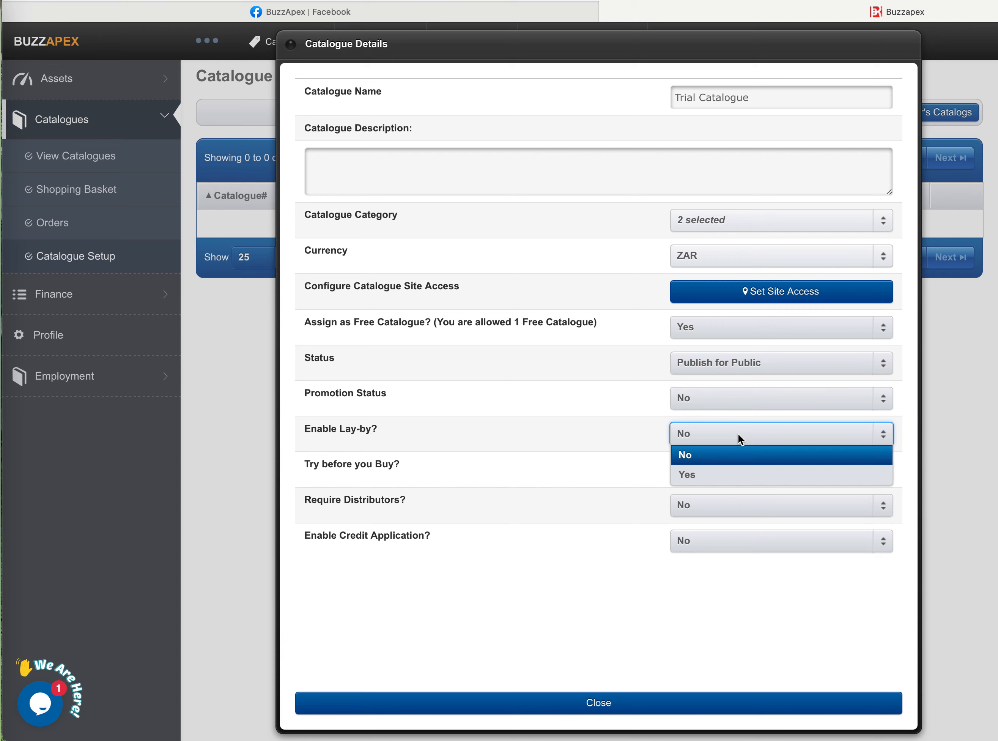
{"action": "left_click", "coordinate": [735, 473]}
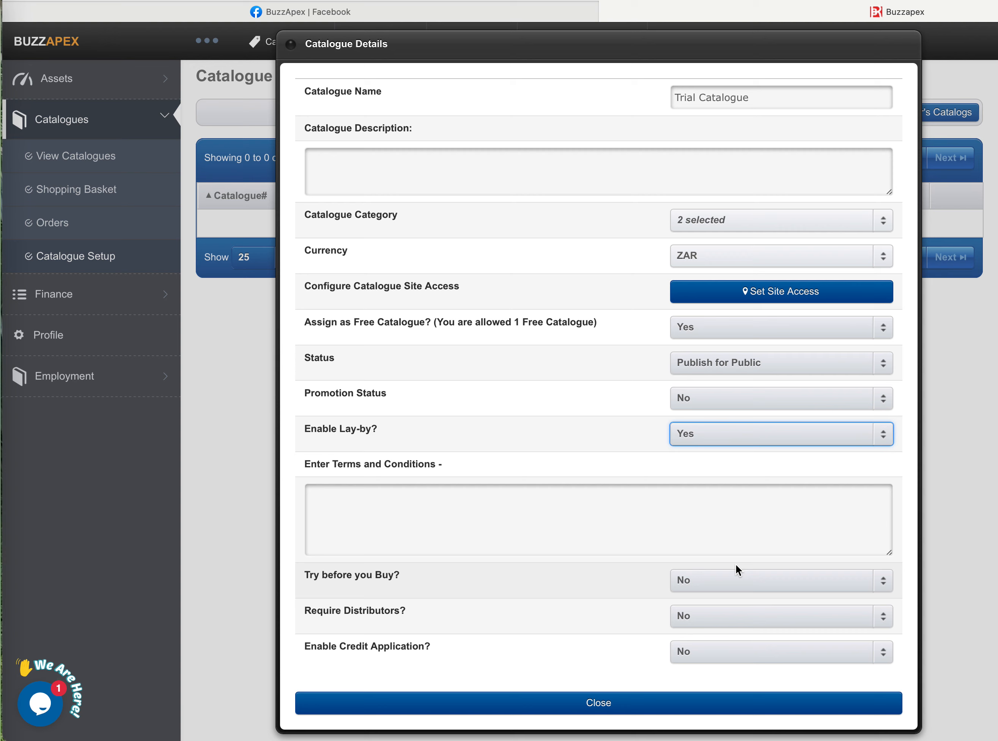
{"action": "left_click", "coordinate": [336, 498]}
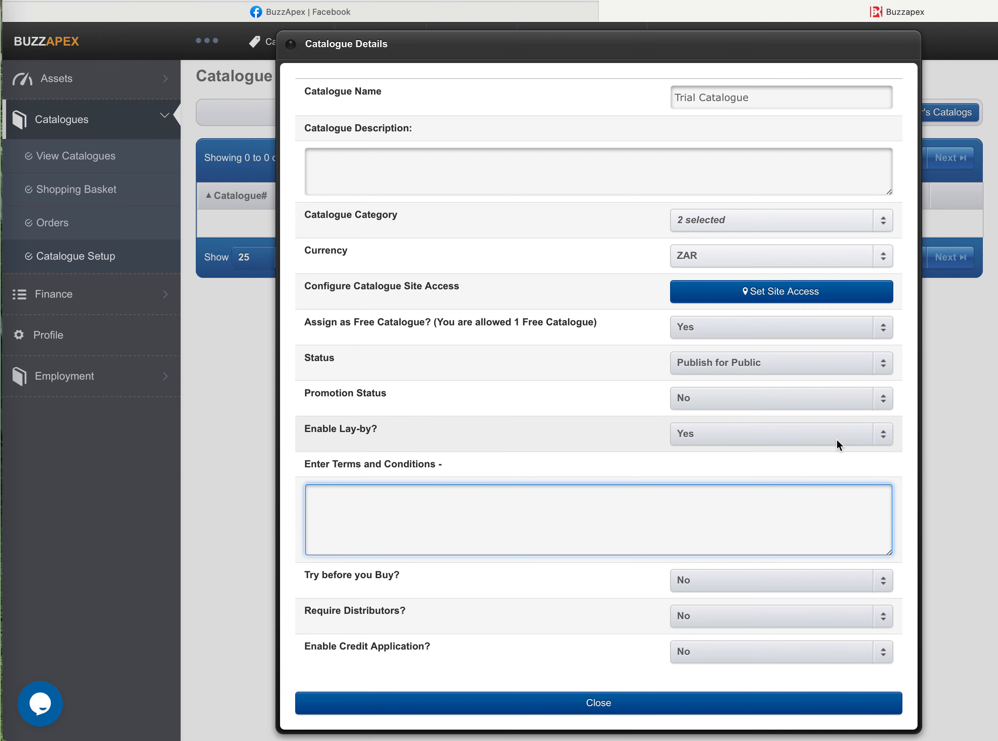
{"action": "left_click", "coordinate": [854, 433]}
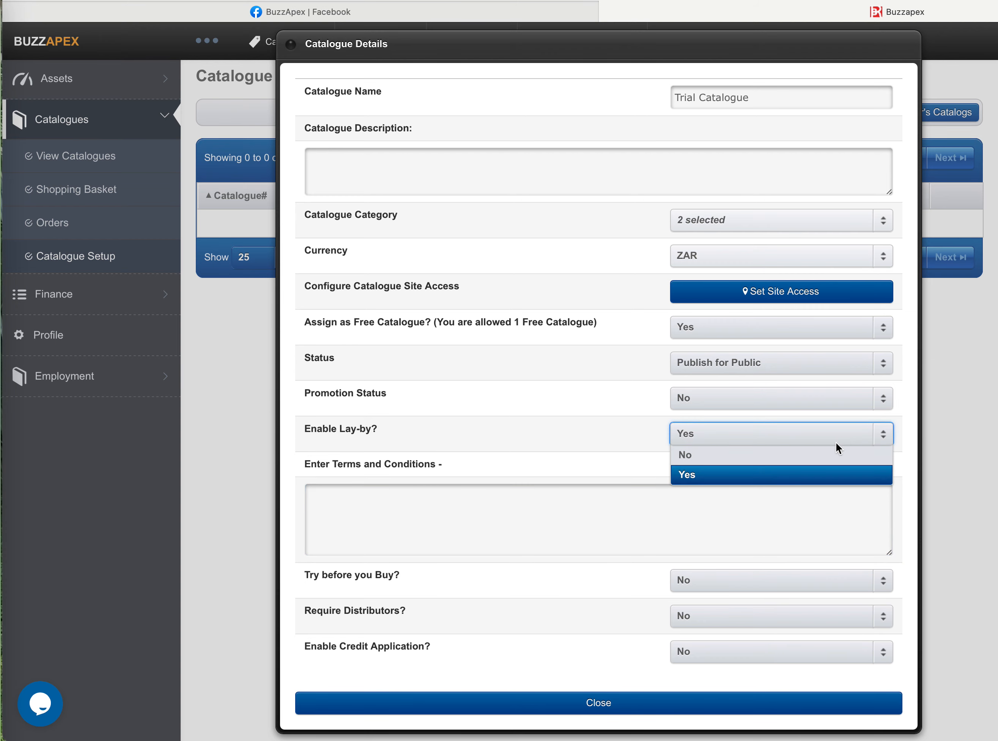
{"action": "left_click", "coordinate": [825, 456]}
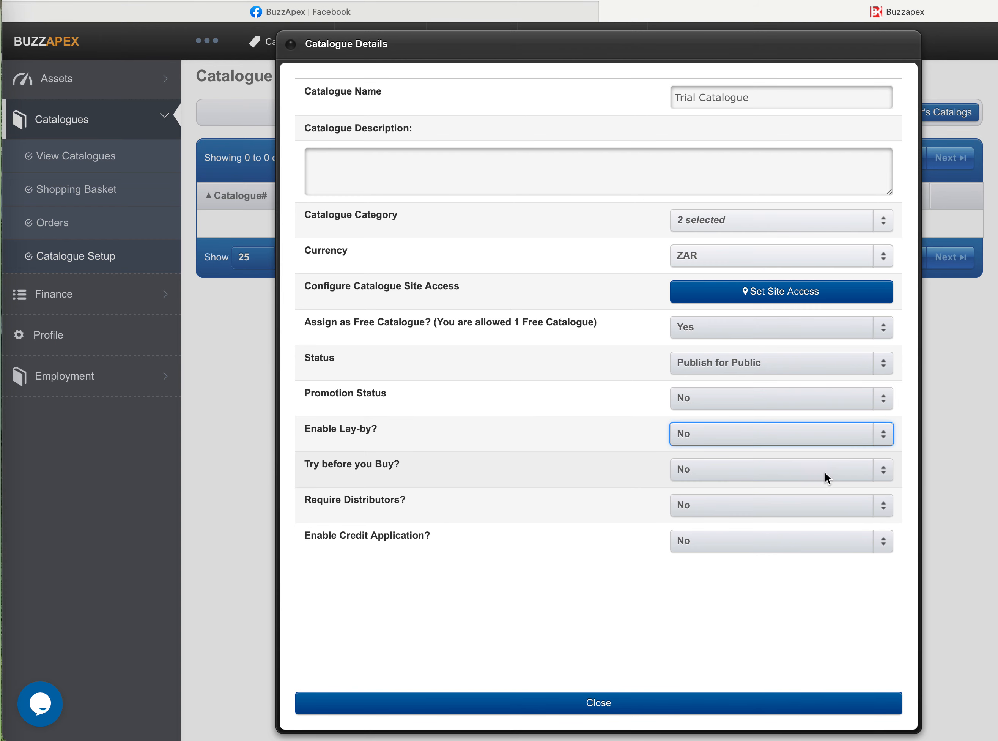
- Enable Try before you Buy, place the cursor in its terms and conditions, and set the option back to No
{"action": "left_click", "coordinate": [825, 472]}
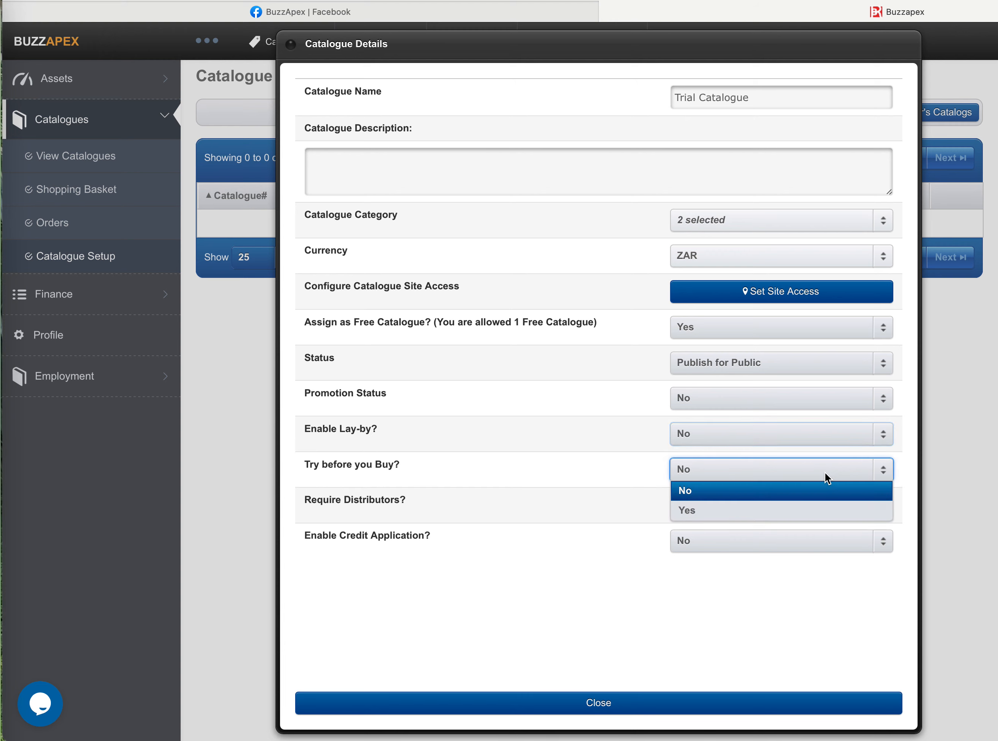
{"action": "left_click", "coordinate": [804, 511]}
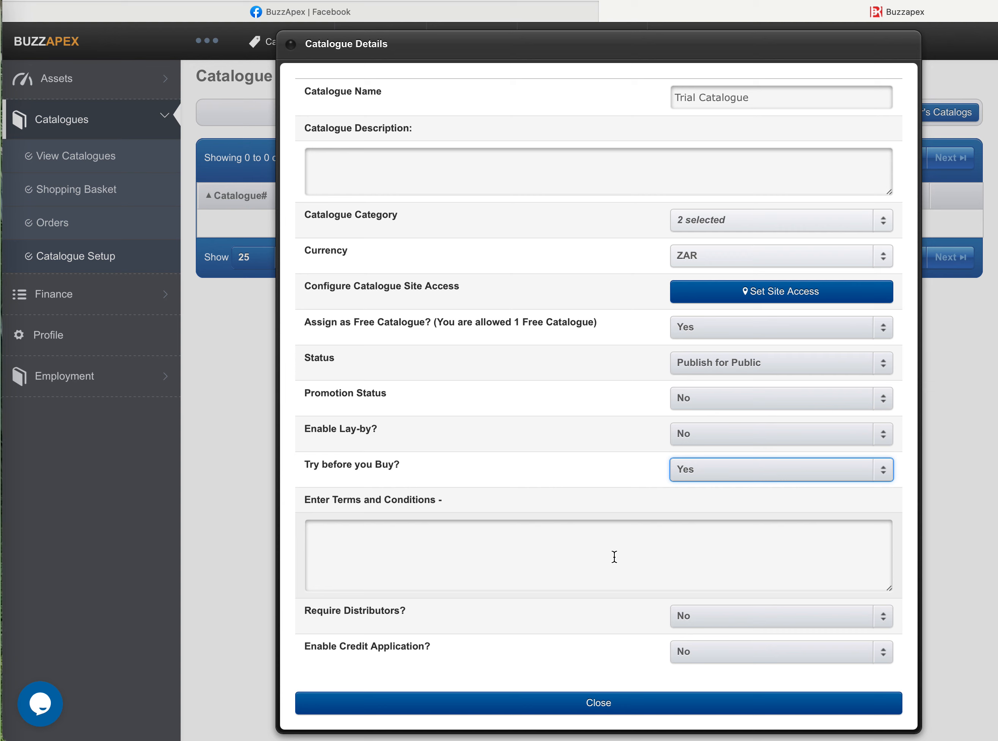
{"action": "left_click", "coordinate": [342, 539]}
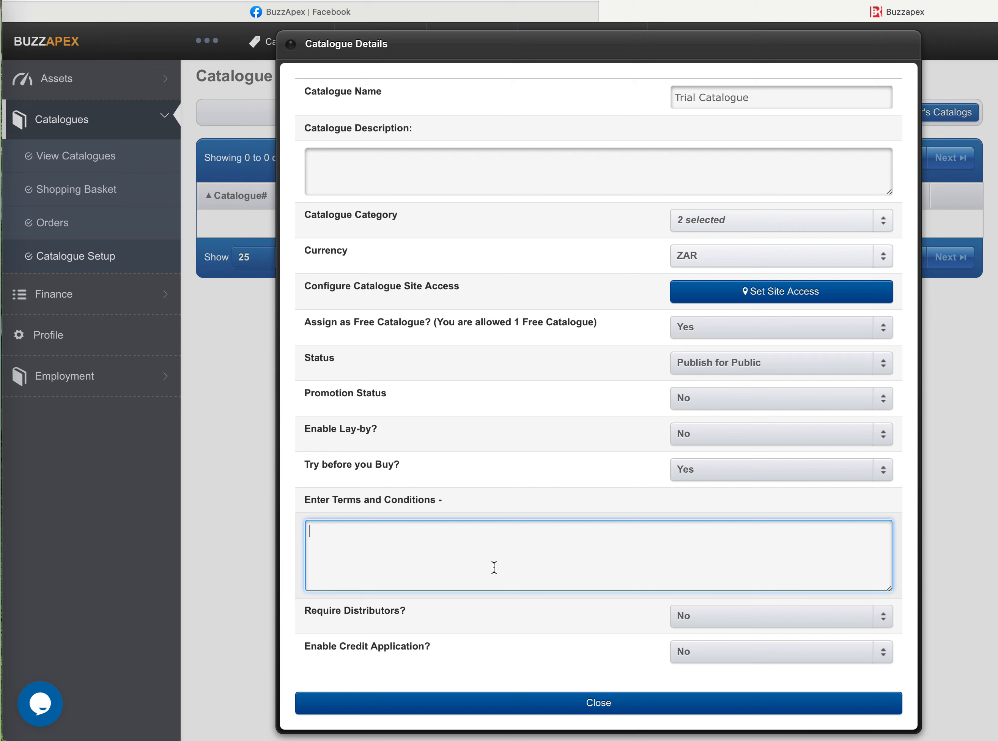
{"action": "left_click", "coordinate": [738, 469]}
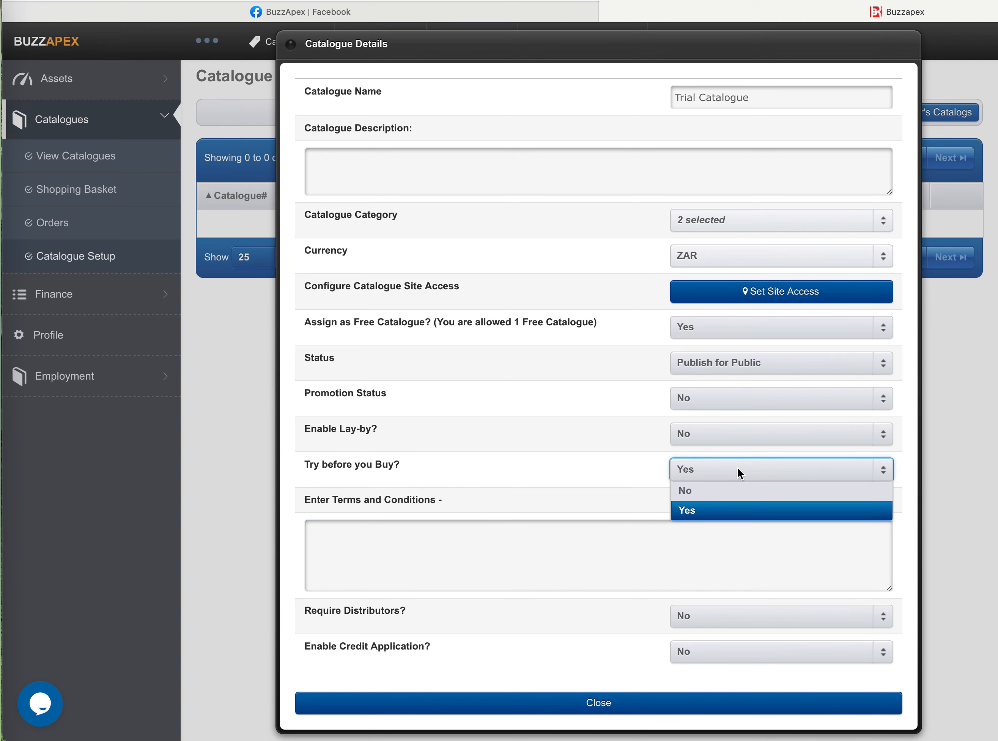
{"action": "left_click", "coordinate": [731, 492]}
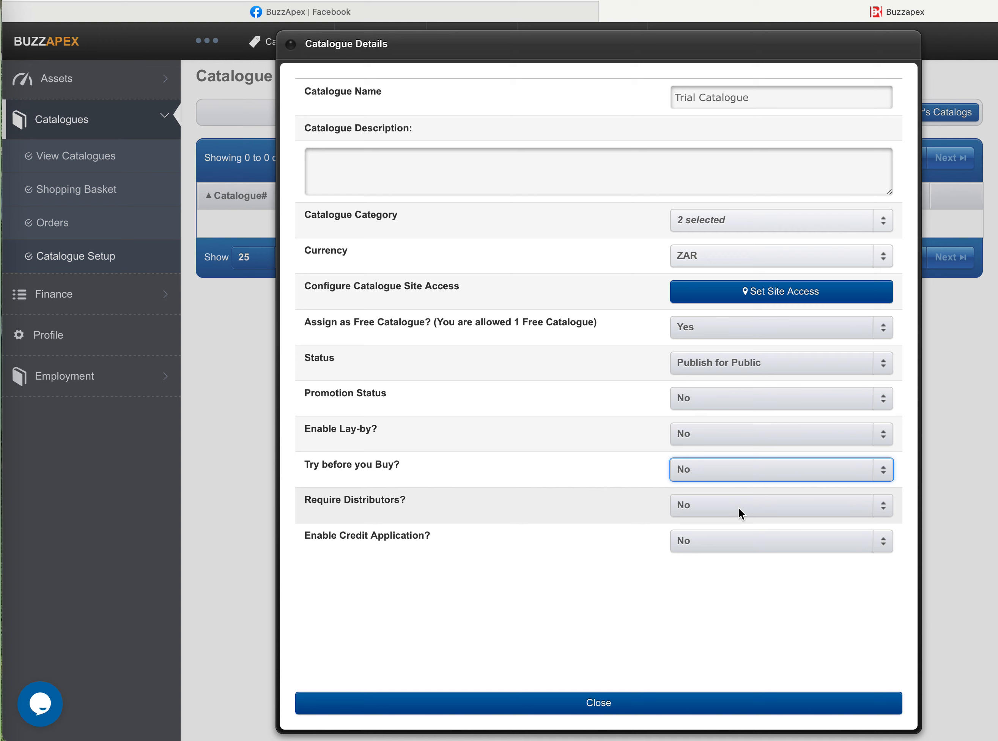
- Set Require Distributors to Yes and enter the applicant guideline "Distributor required in Bloemfontein"
{"action": "left_click", "coordinate": [739, 507]}
{"action": "left_click", "coordinate": [735, 547]}
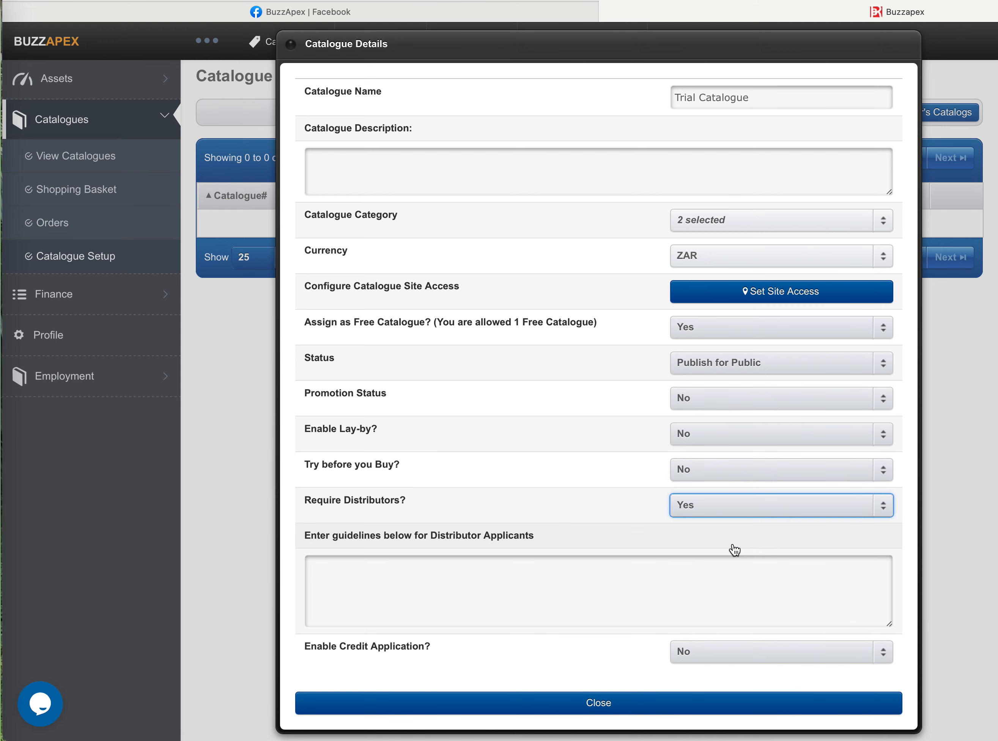
{"action": "left_click", "coordinate": [398, 567]}
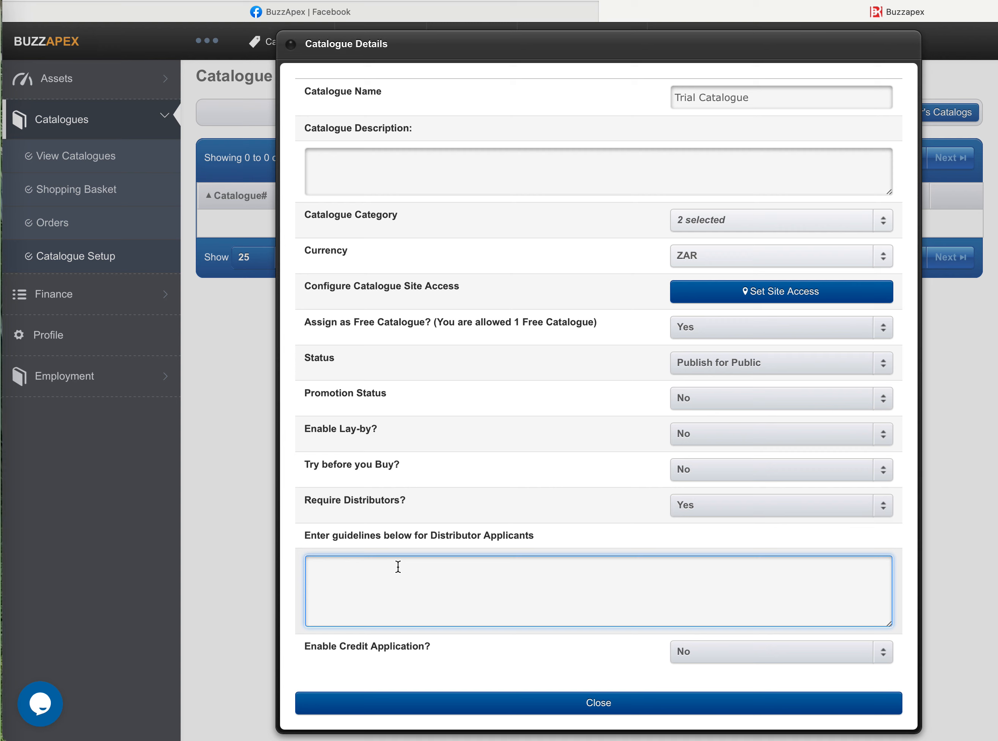
{"action": "type", "text": "Distributor required in Bloemfonte"}
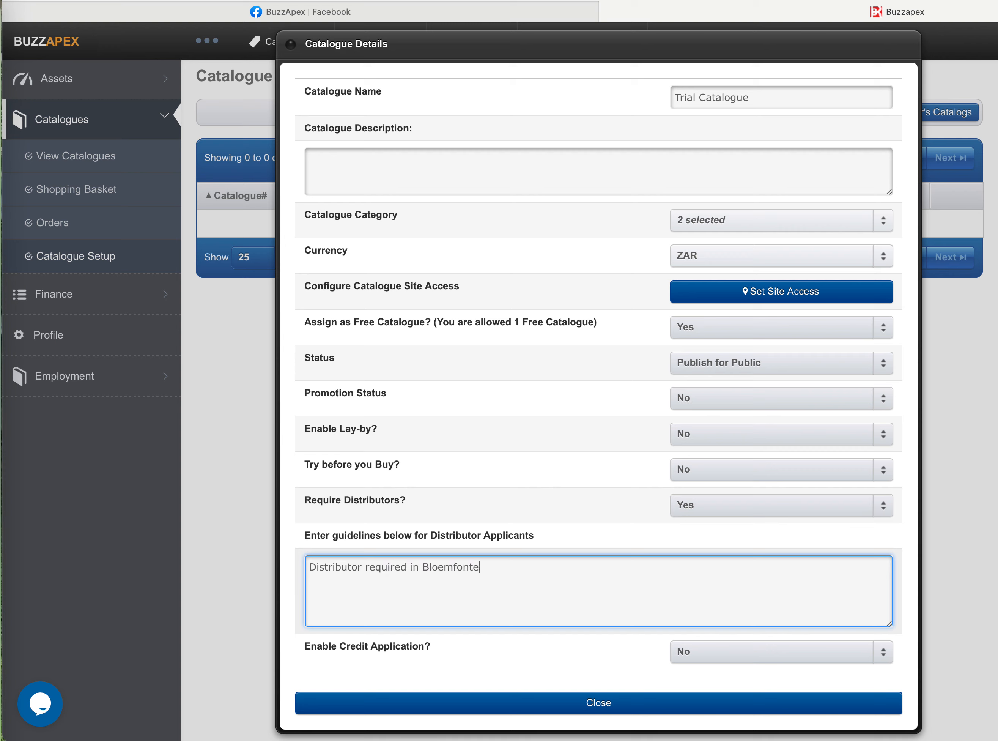
{"action": "type", "text": "in"}
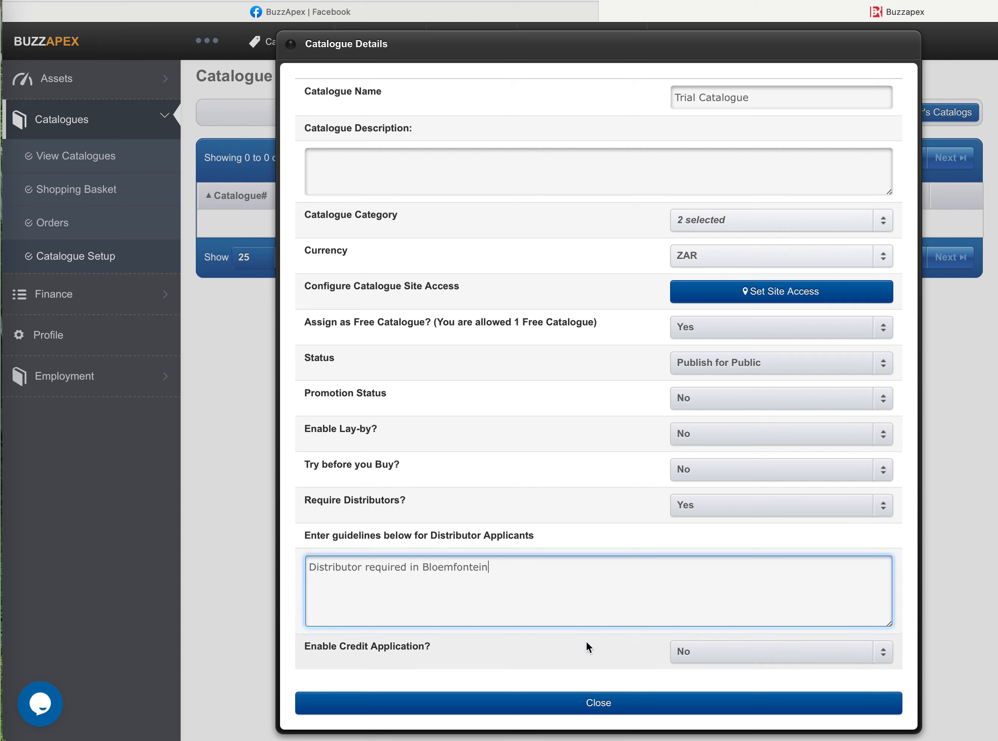
- Enable credit applications for the catalogue and place the cursor in their terms and conditions field
{"action": "left_click", "coordinate": [761, 652]}
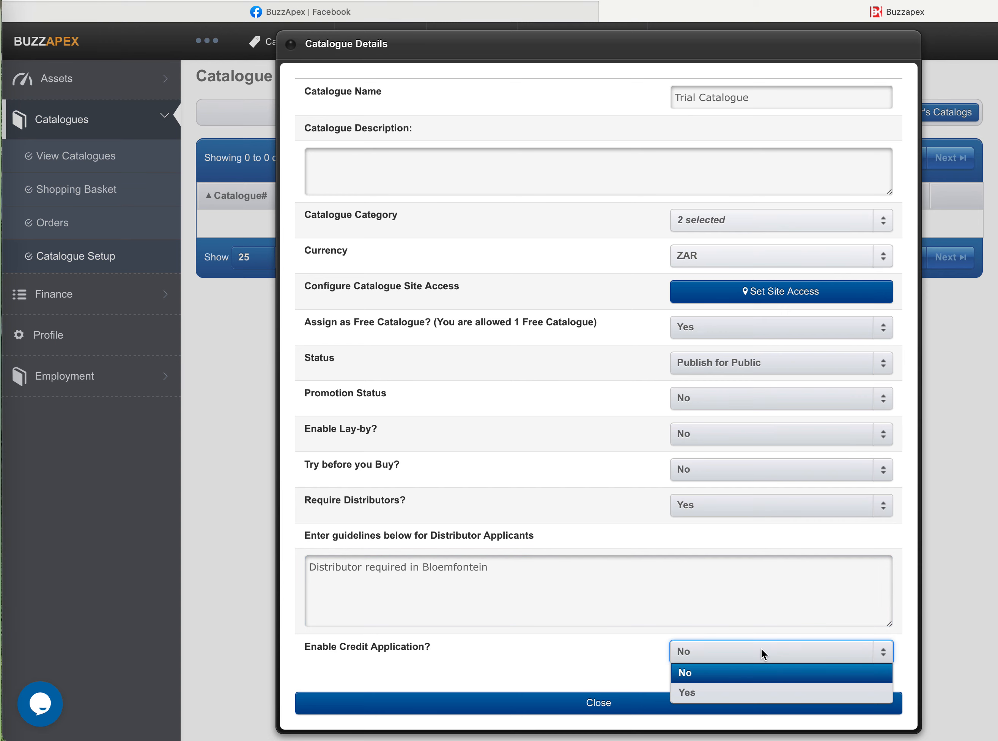
{"action": "left_click", "coordinate": [739, 693]}
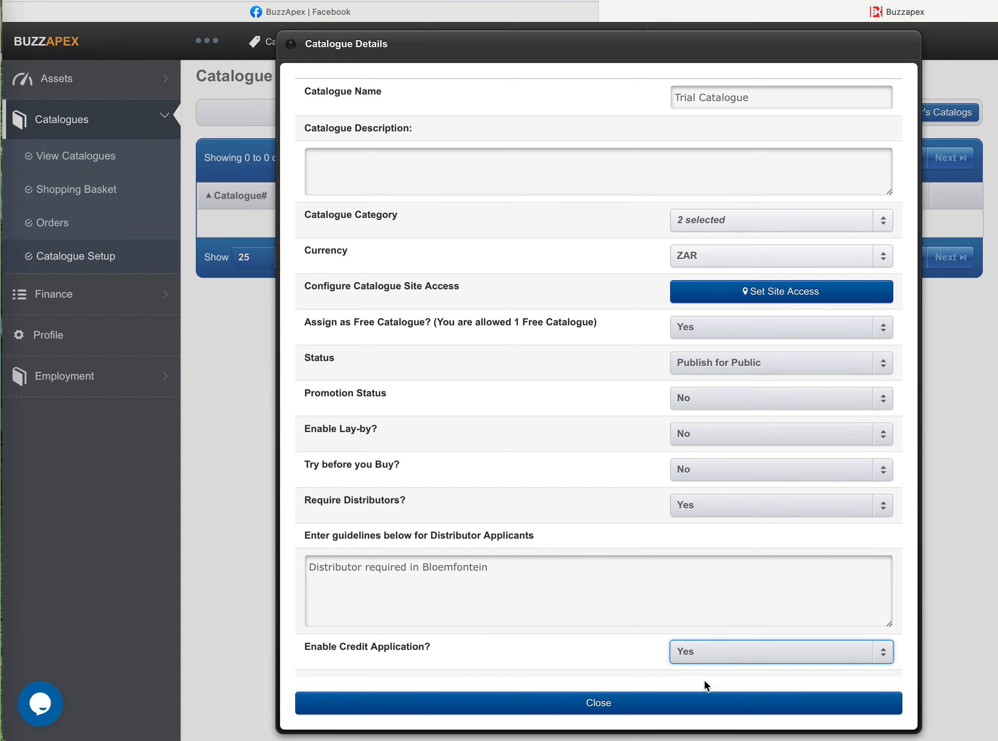
{"action": "scroll", "coordinate": [677, 584], "scroll_direction": "down", "scroll_amount": 3}
{"action": "left_click", "coordinate": [367, 617]}
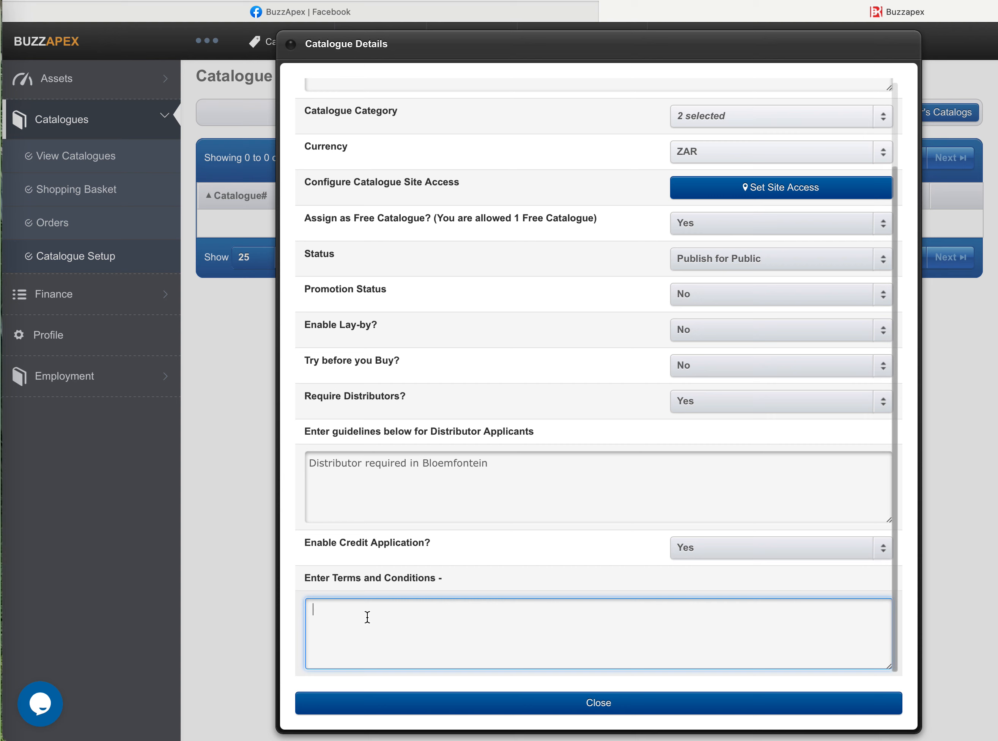
- Enter the credit terms "30 Days facilities subject to ........", close the catalogue details and declare that it contains no adult content
{"action": "type", "text": "30 Days facilit"}
{"action": "type", "text": "ies subject to"}
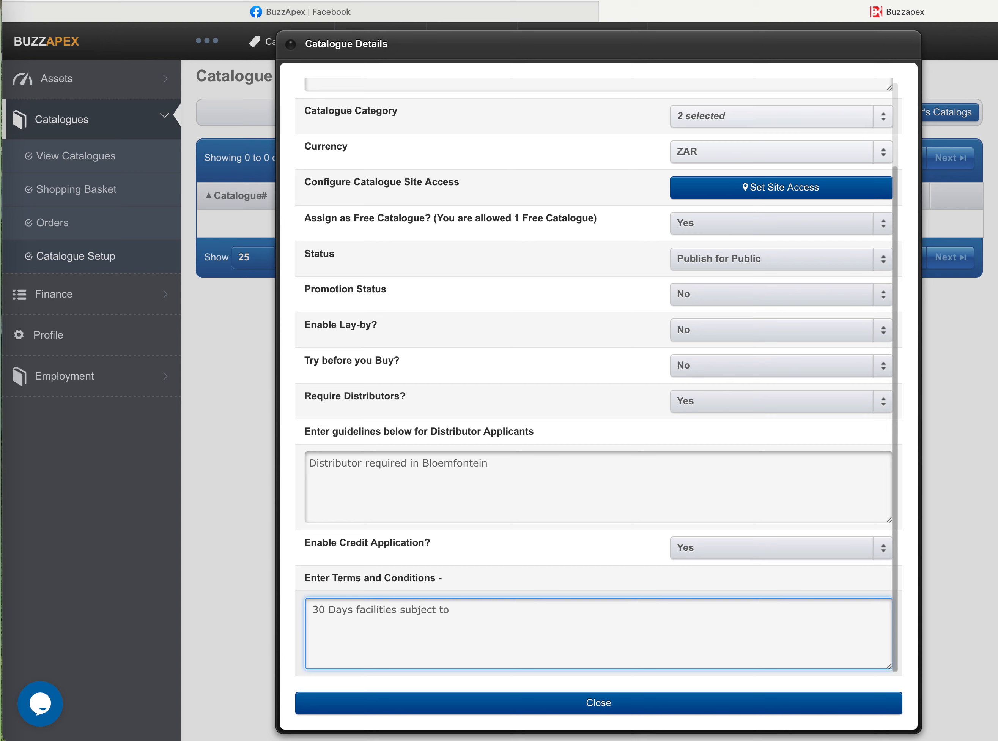
{"action": "type", "text": " ........"}
{"action": "left_click", "coordinate": [589, 708]}
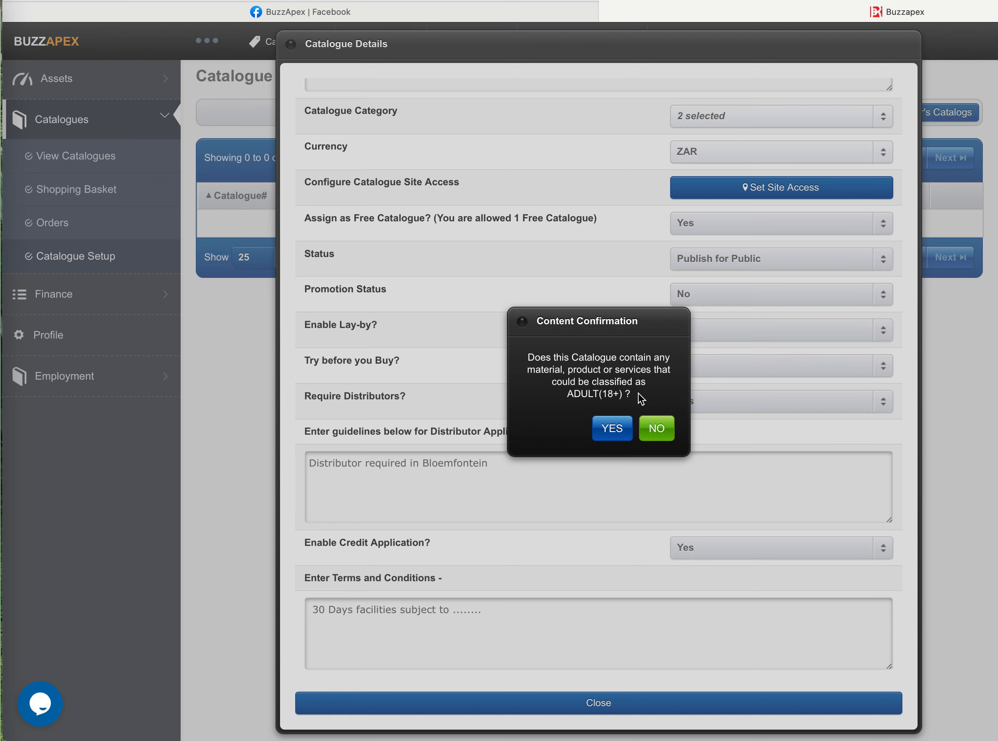
{"action": "left_click", "coordinate": [658, 429]}
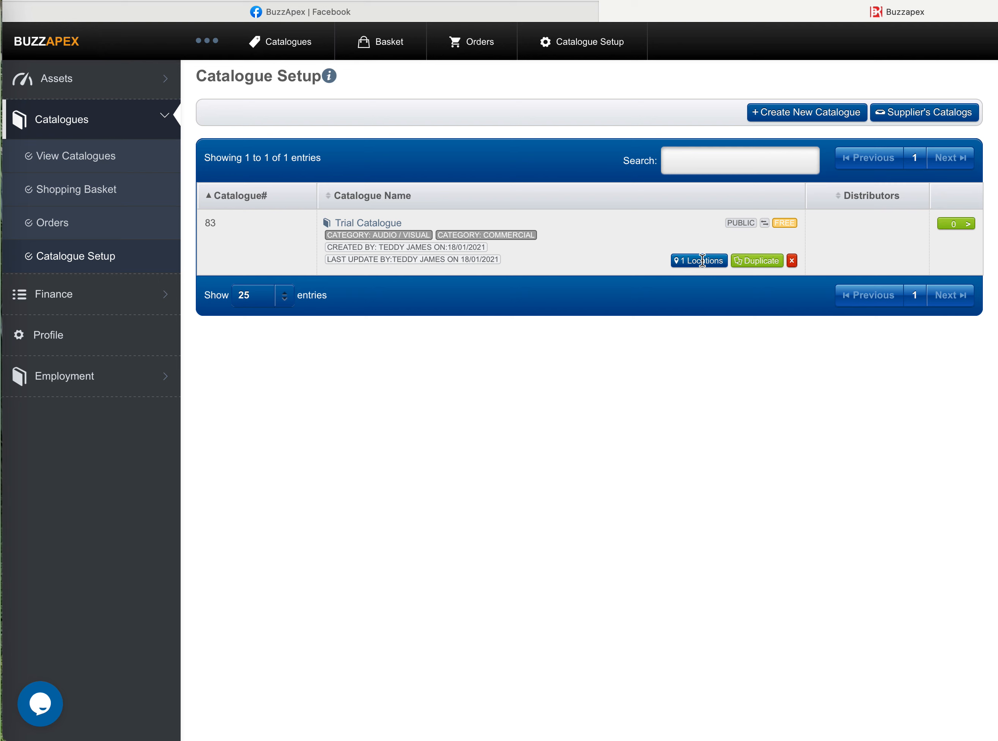
- Start a new item in the Trial Catalogue and name it "Collection from supplier", leaving its item code empty
{"action": "left_click", "coordinate": [962, 225]}
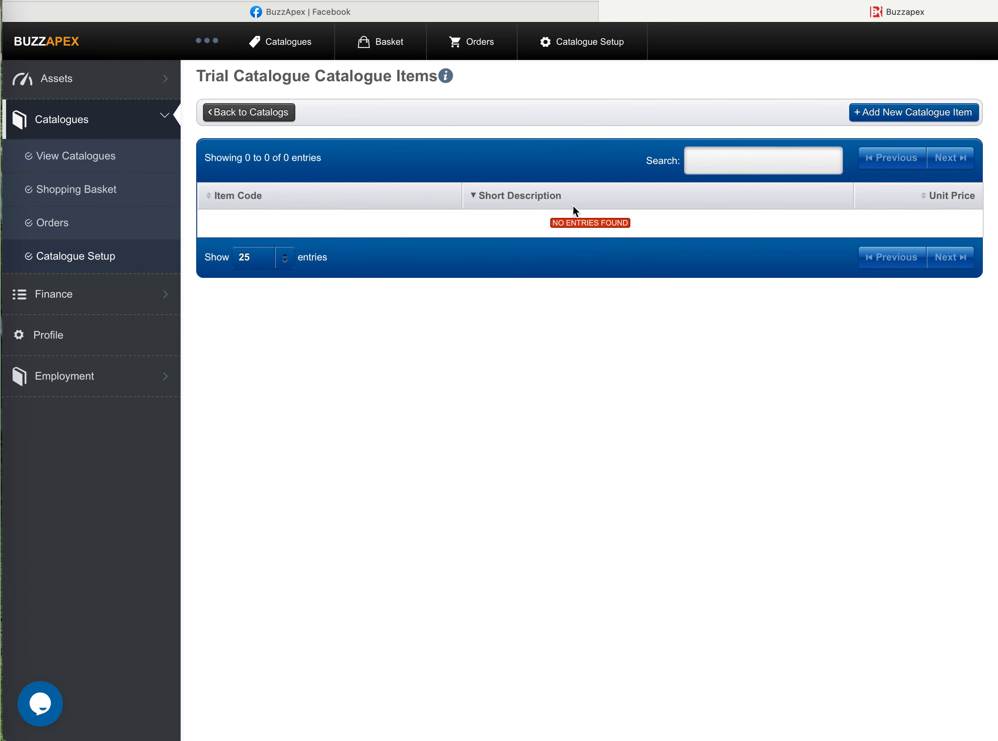
{"action": "left_click", "coordinate": [932, 117]}
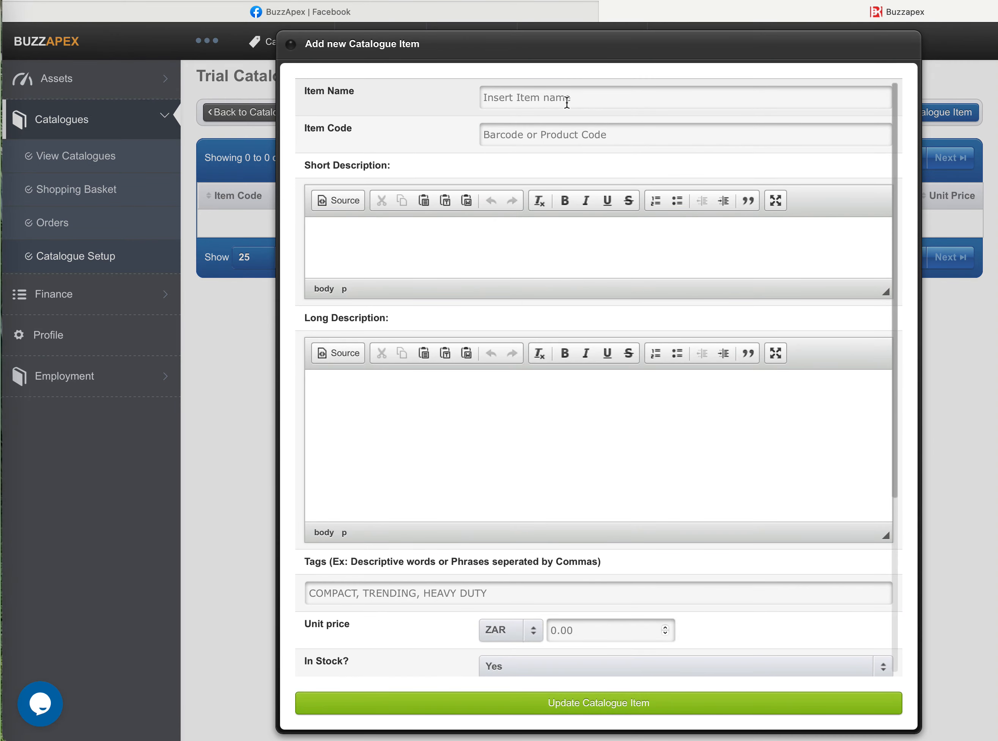
{"action": "left_click", "coordinate": [571, 100]}
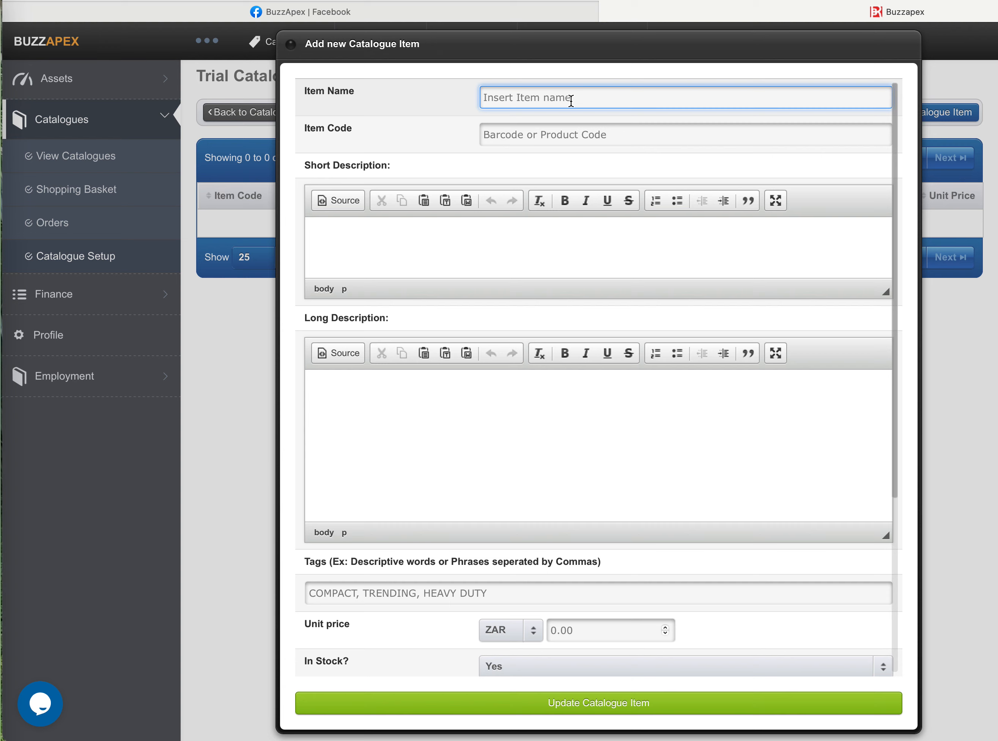
{"action": "type", "text": "Collection from supplier"}
{"action": "left_click", "coordinate": [568, 132]}
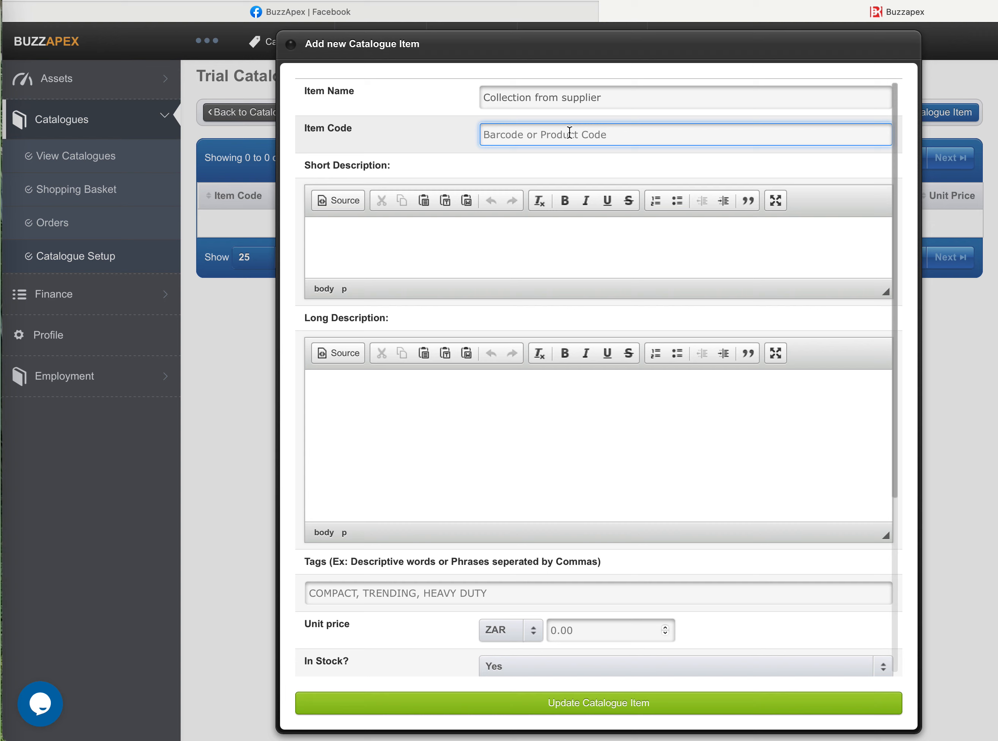
{"action": "left_click", "coordinate": [337, 232]}
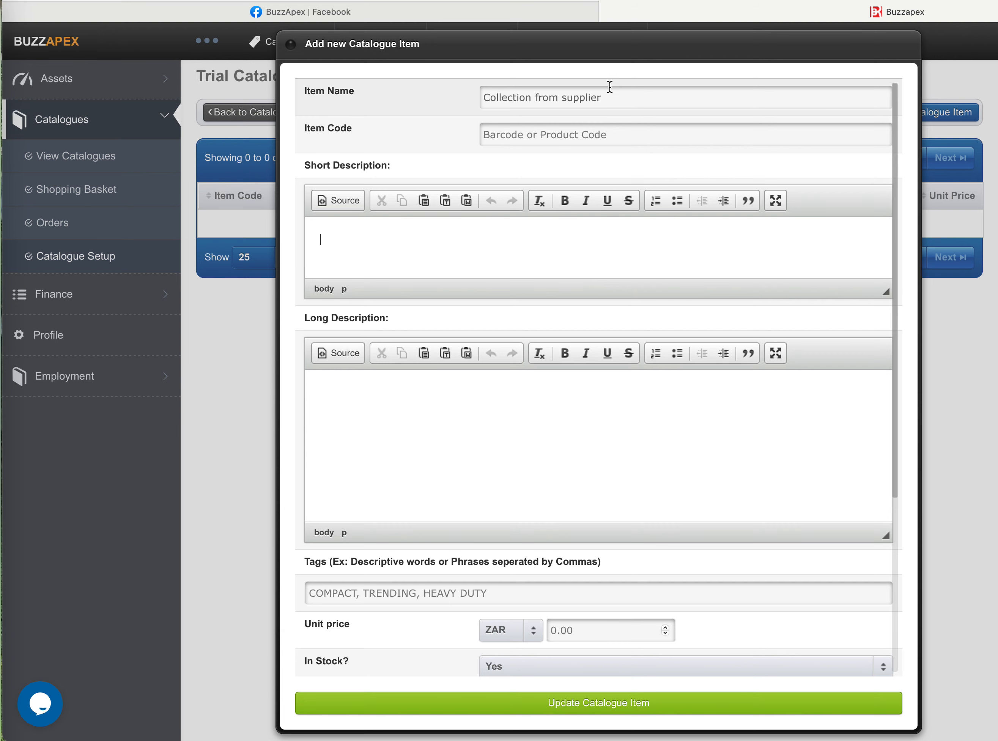
- Replace the new catalogue item's name with "Handbag"
{"action": "left_click_drag", "start_coordinate": [603, 100], "coordinate": [461, 98]}
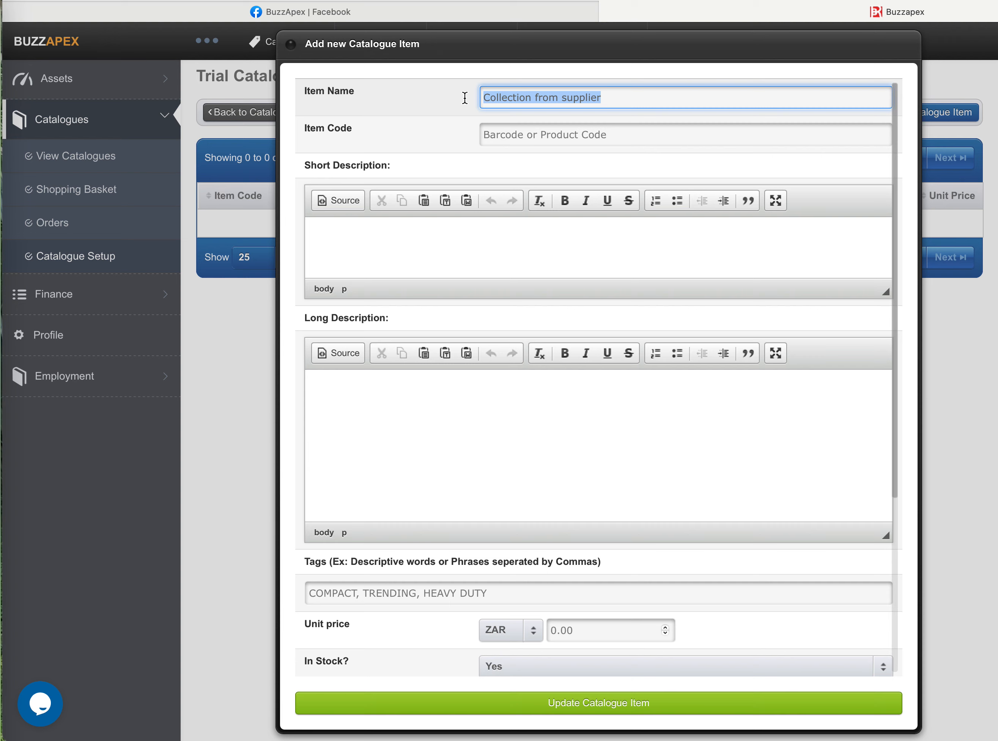
{"action": "type", "text": "Hand"}
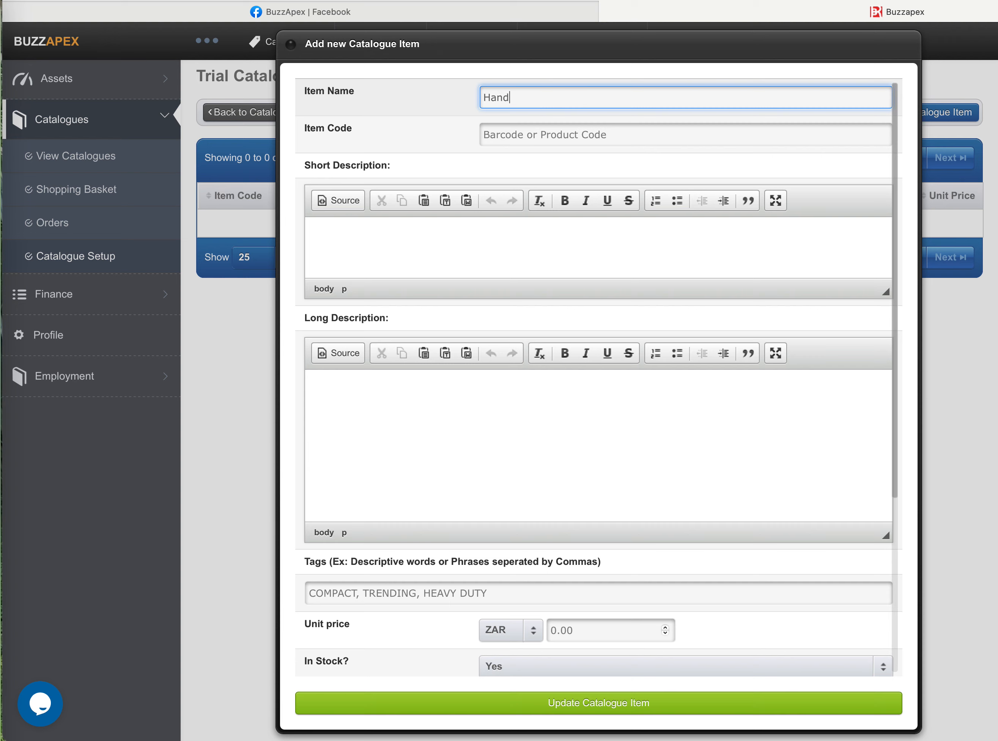
{"action": "type", "text": "bag"}
- Enter "Brown Handbag, Brown, 5 litre" as the item's short description
{"action": "left_click", "coordinate": [332, 228]}
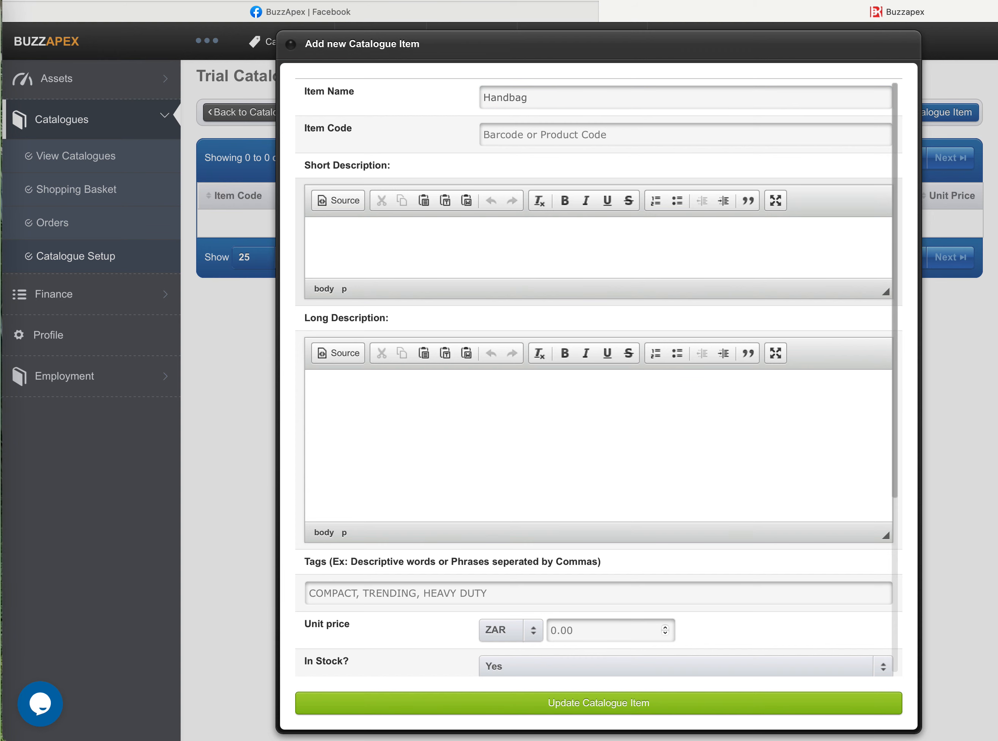
{"action": "type", "text": "Brown Handbag, Brown, 5 litre"}
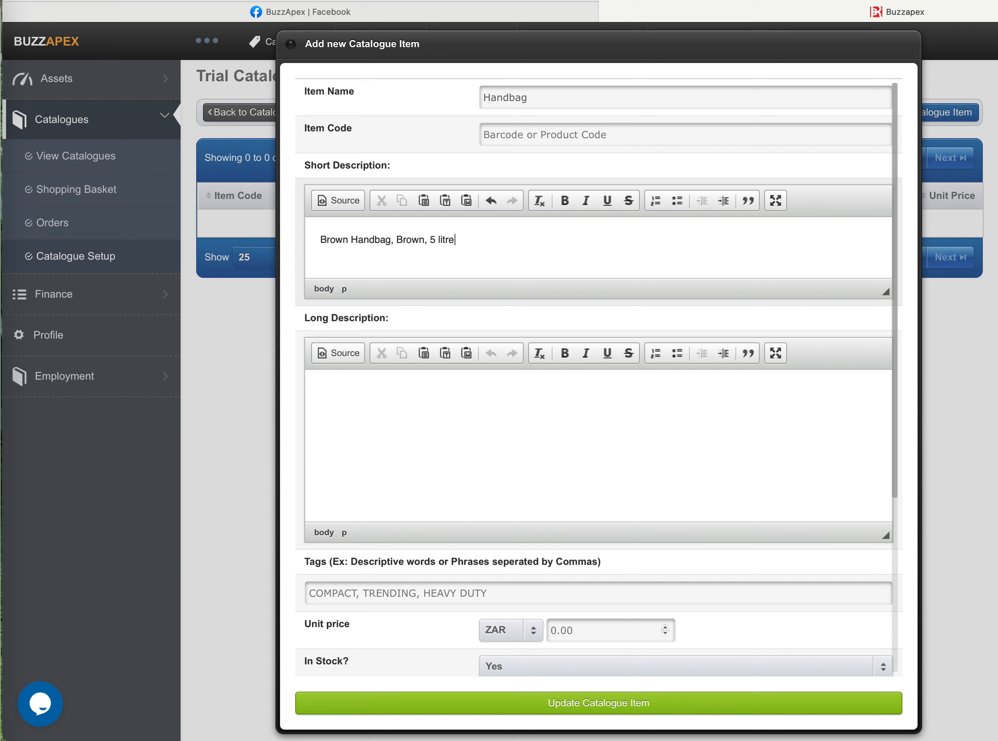
- Enter "Hand stitched .............." as the item's long description
{"action": "left_click", "coordinate": [369, 401]}
{"action": "type", "text": "Hand stitched .............."}
- Set the item's In Stock option to No and its publish status to Suspend
{"action": "scroll", "coordinate": [563, 464], "scroll_direction": "down", "scroll_amount": 5}
{"action": "scroll", "coordinate": [563, 463], "scroll_direction": "down", "scroll_amount": 2}
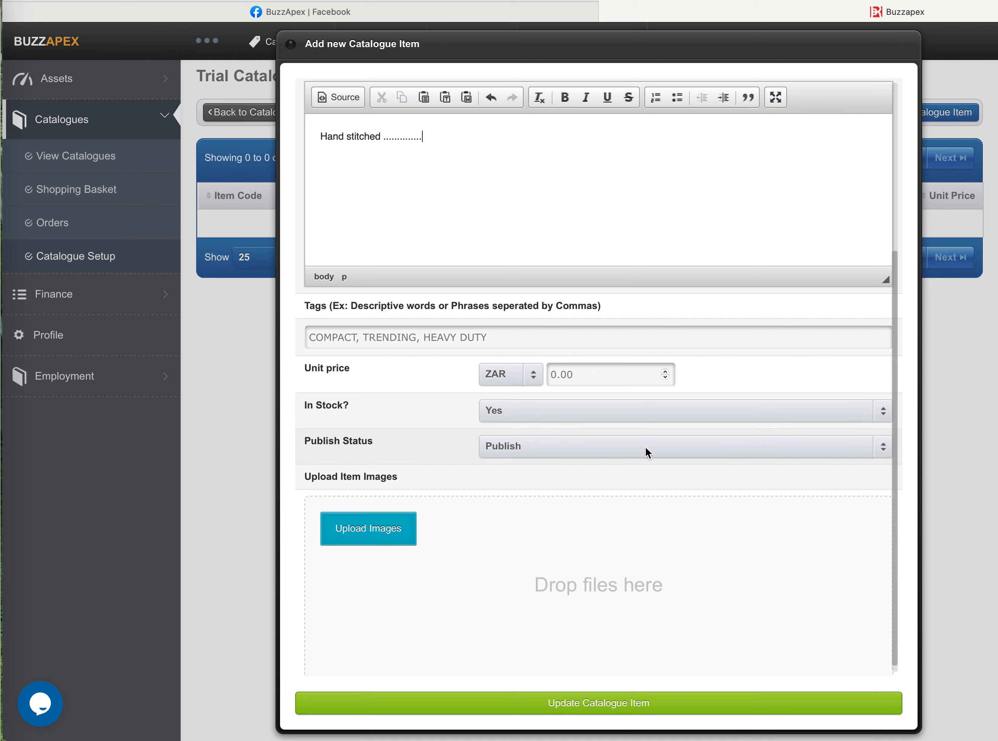
{"action": "left_click", "coordinate": [681, 448]}
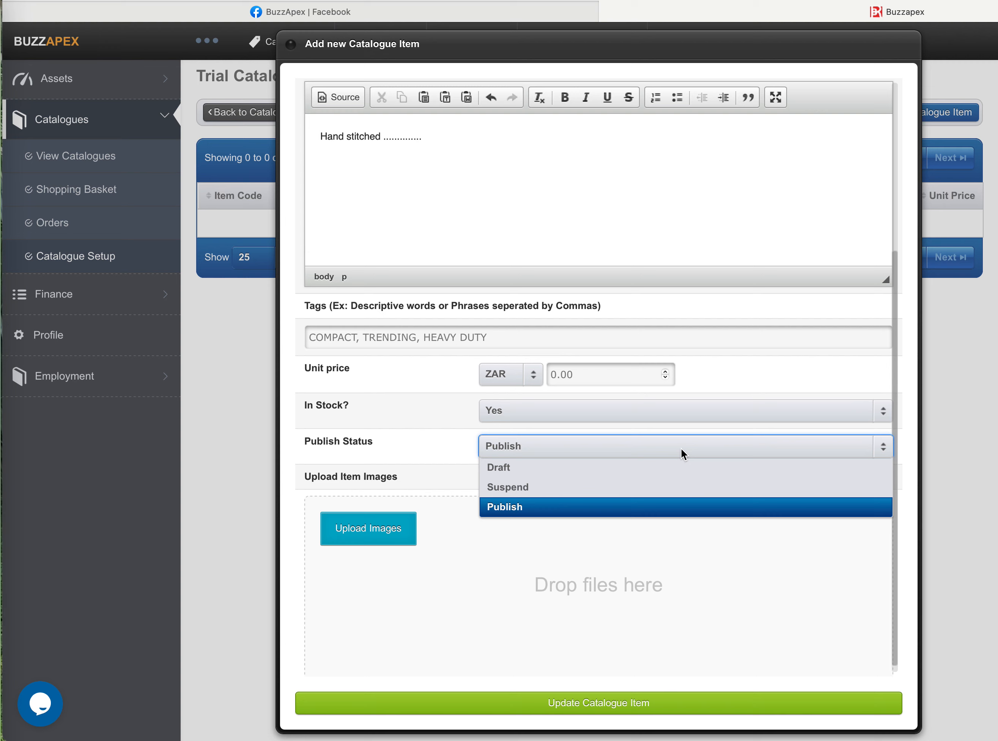
{"action": "left_click", "coordinate": [628, 411]}
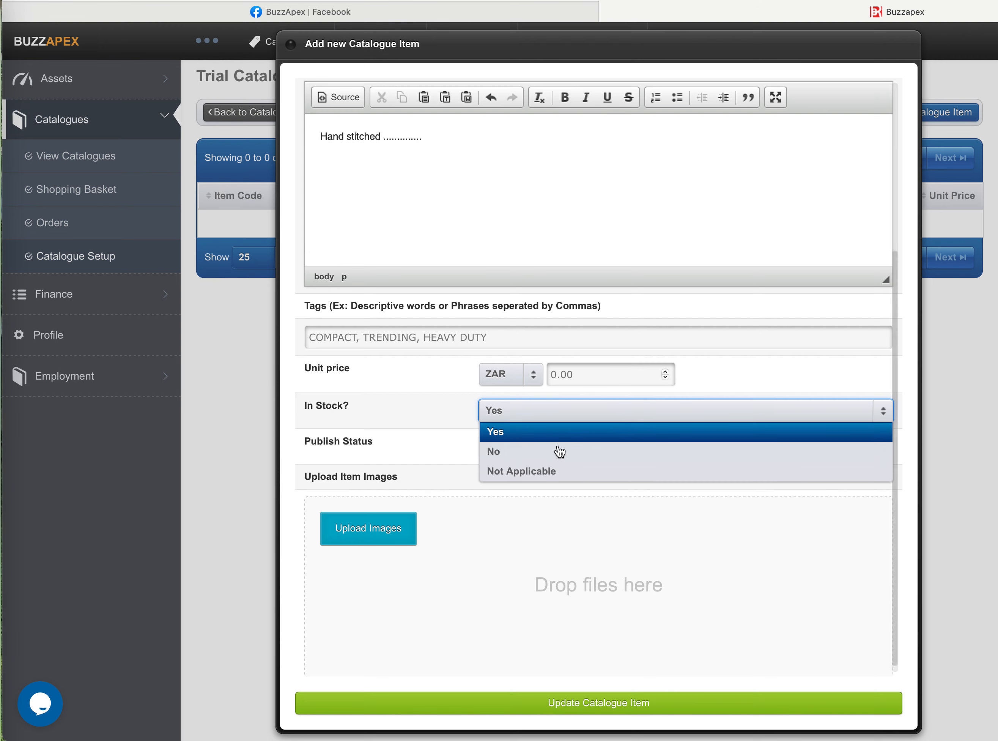
{"action": "left_click", "coordinate": [545, 457]}
{"action": "left_click", "coordinate": [602, 444]}
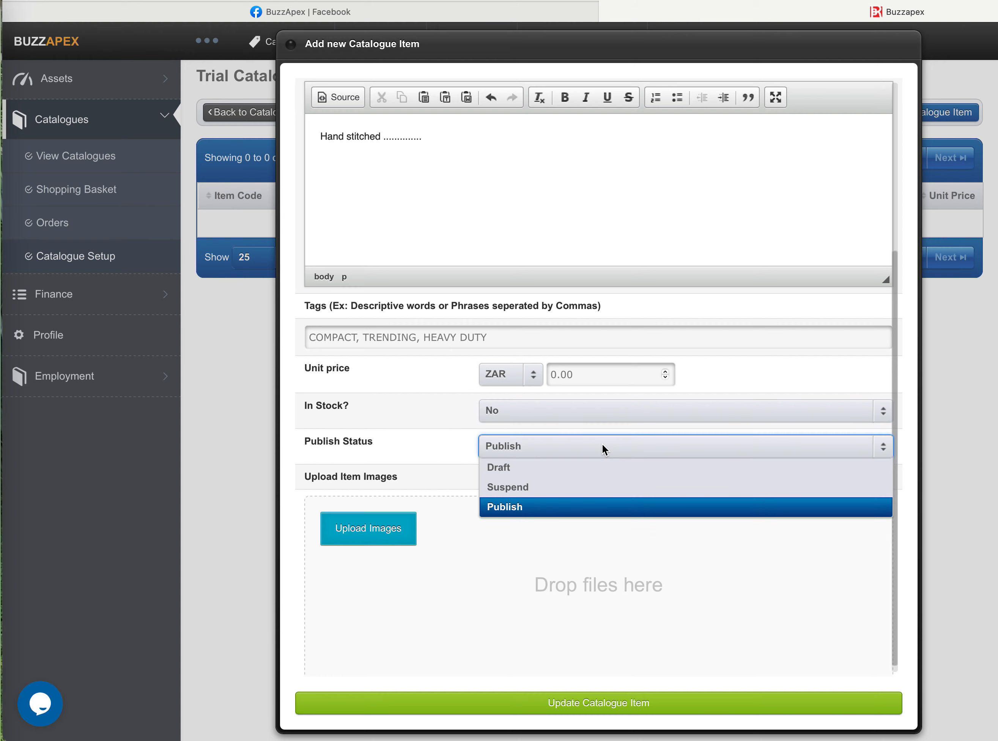
{"action": "left_click", "coordinate": [557, 493]}
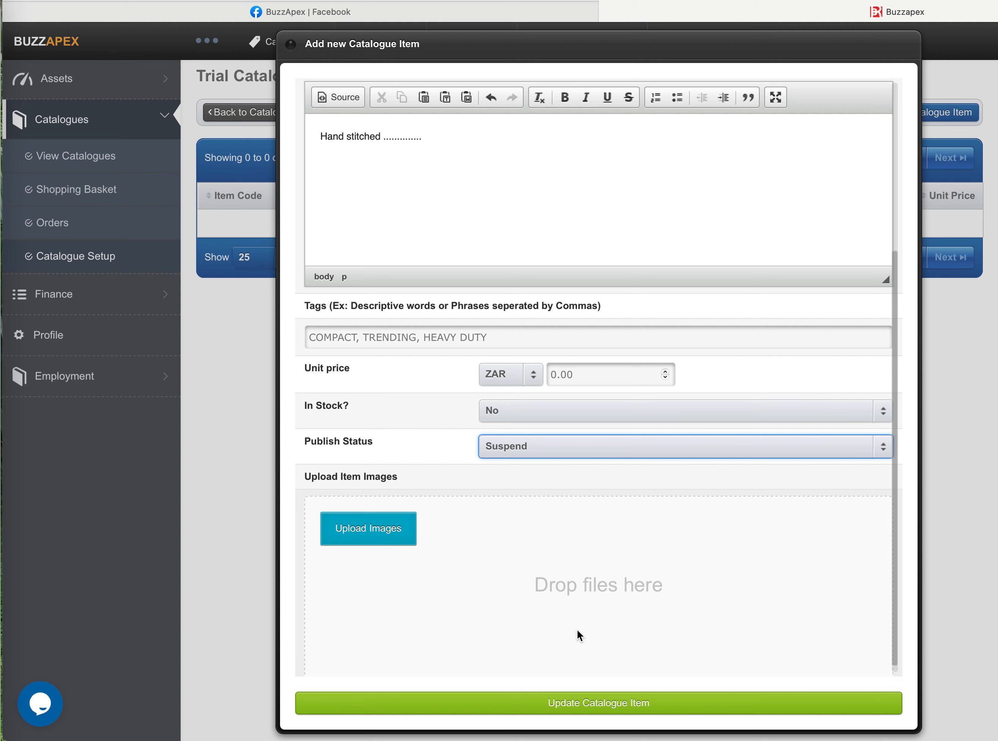
- Set the item's In Stock option to Yes and its publish status to Publish
{"action": "left_click", "coordinate": [627, 410]}
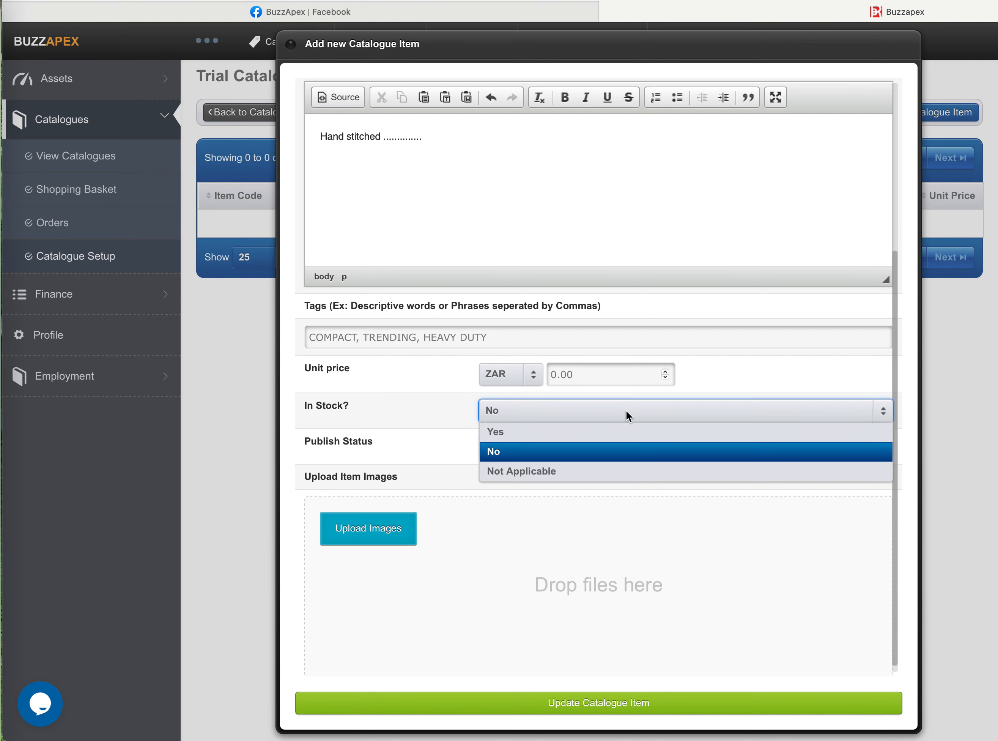
{"action": "left_click", "coordinate": [581, 439]}
{"action": "left_click", "coordinate": [530, 452]}
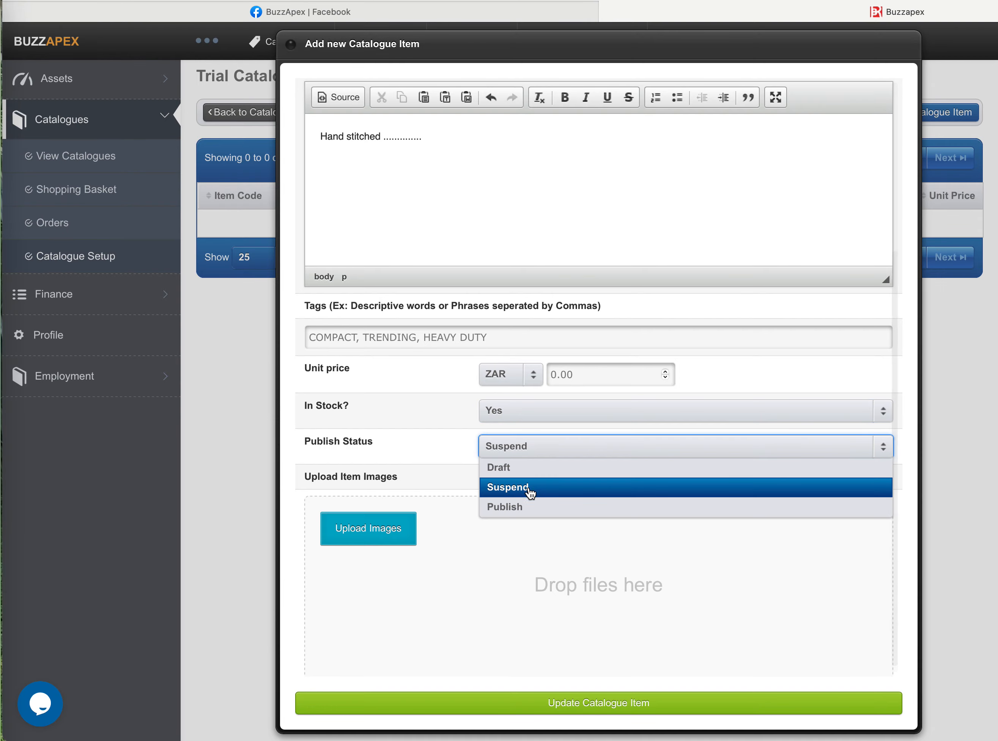
{"action": "left_click", "coordinate": [528, 507]}
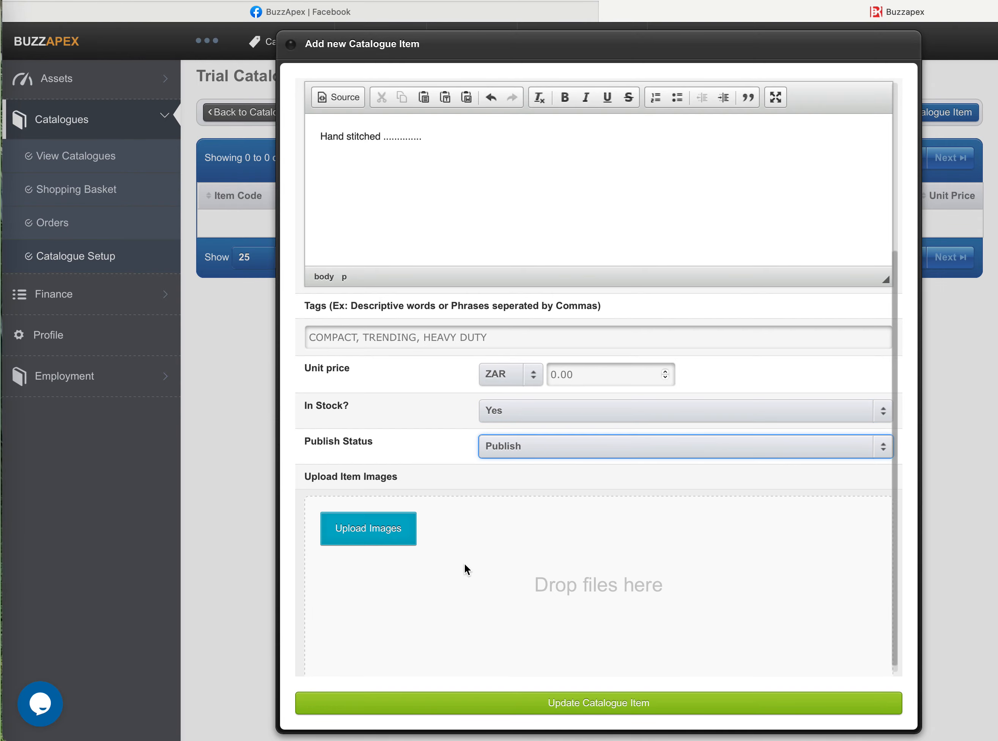
- Upload PastedGraphic-1.png from the Desktop folder as the item's image
{"action": "left_click", "coordinate": [382, 531]}
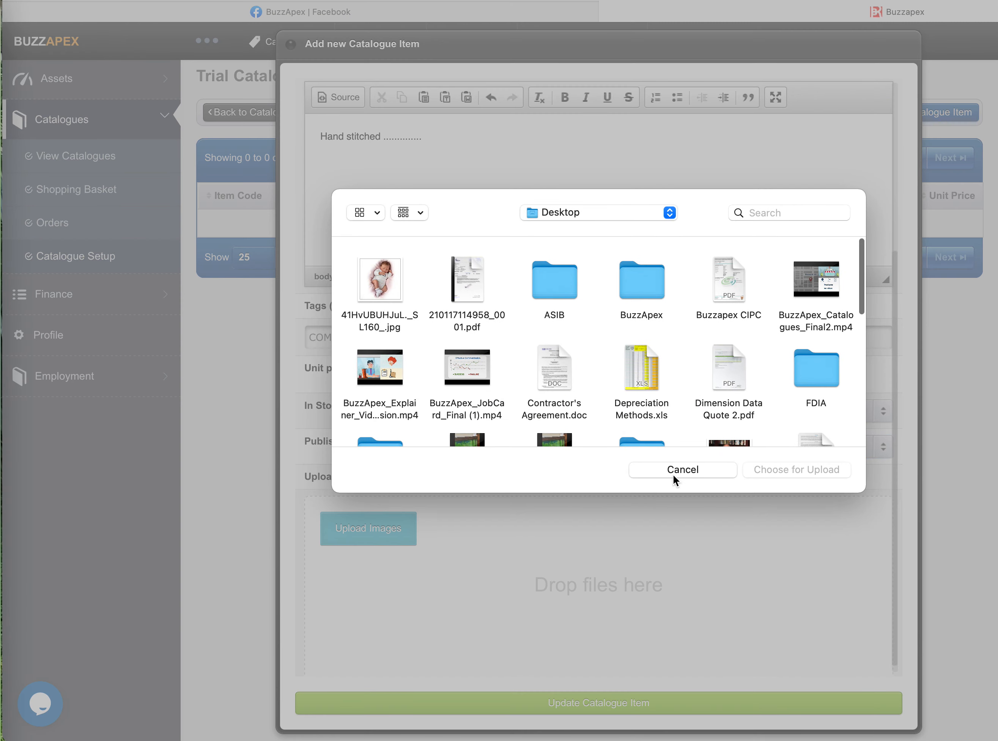
{"action": "scroll", "coordinate": [624, 389], "scroll_direction": "down", "scroll_amount": 5}
{"action": "scroll", "coordinate": [624, 389], "scroll_direction": "up", "scroll_amount": 4}
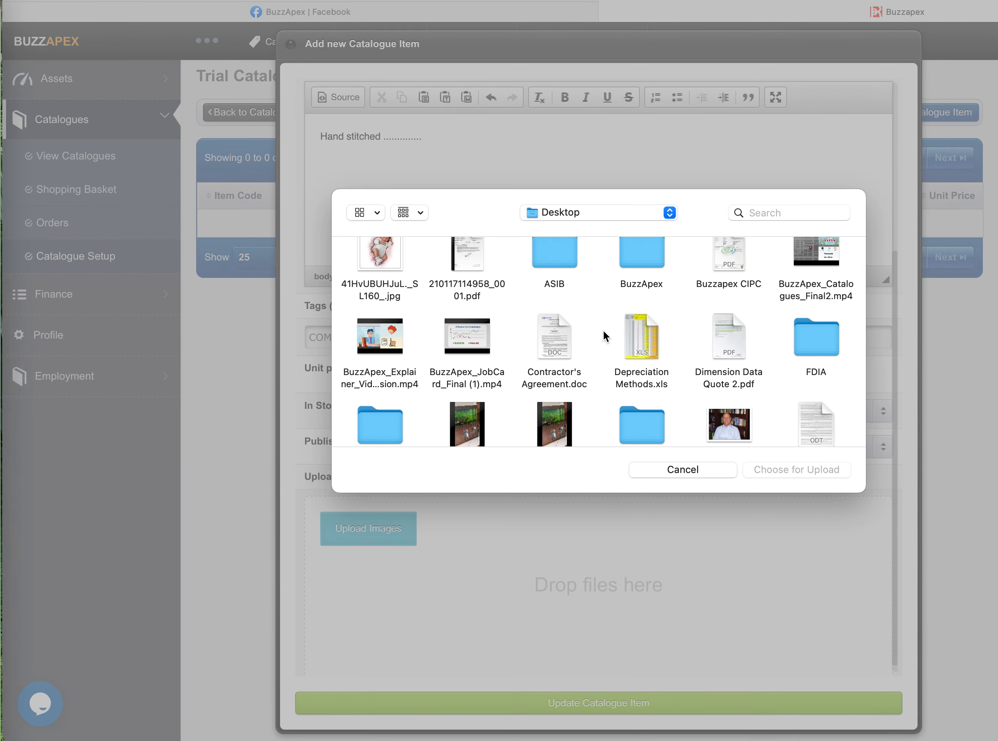
{"action": "scroll", "coordinate": [603, 335], "scroll_direction": "down", "scroll_amount": 5}
{"action": "scroll", "coordinate": [602, 335], "scroll_direction": "down", "scroll_amount": 3}
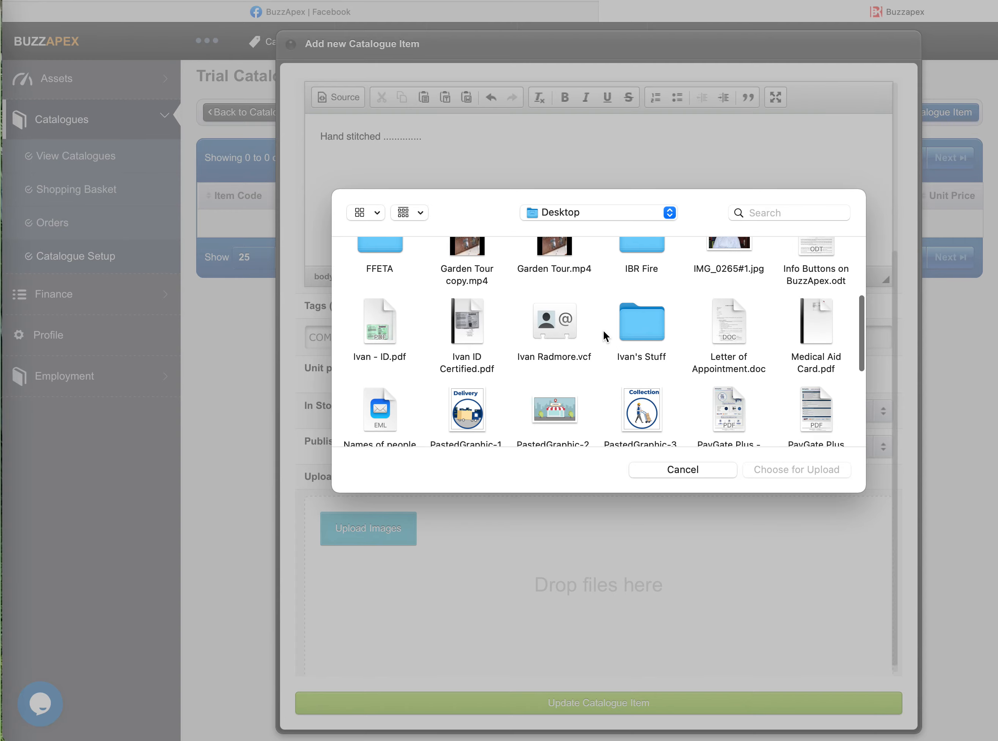
{"action": "left_click", "coordinate": [468, 346]}
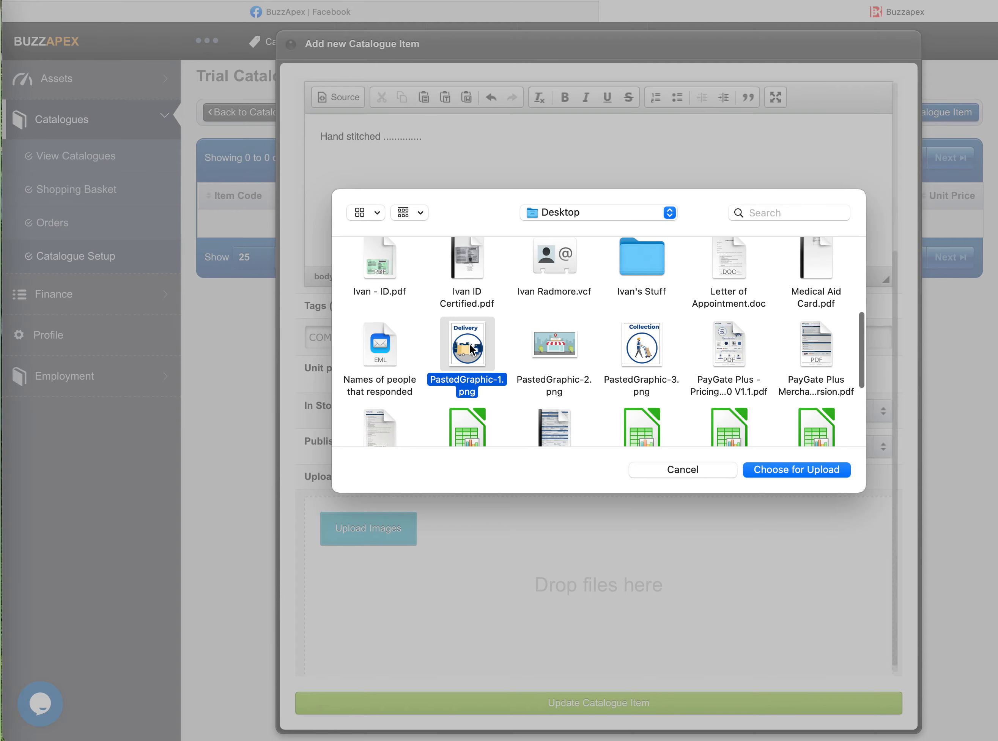
{"action": "left_click", "coordinate": [805, 467]}
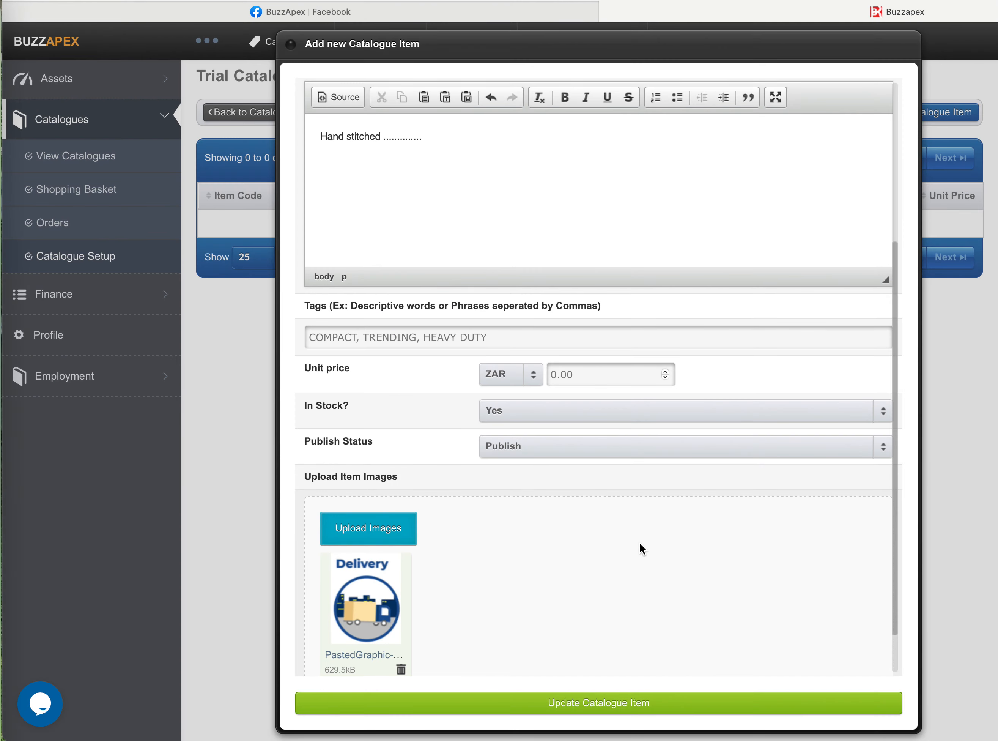
- Save the Handbag catalogue item and return to the list of catalogues
{"action": "left_click", "coordinate": [613, 702]}
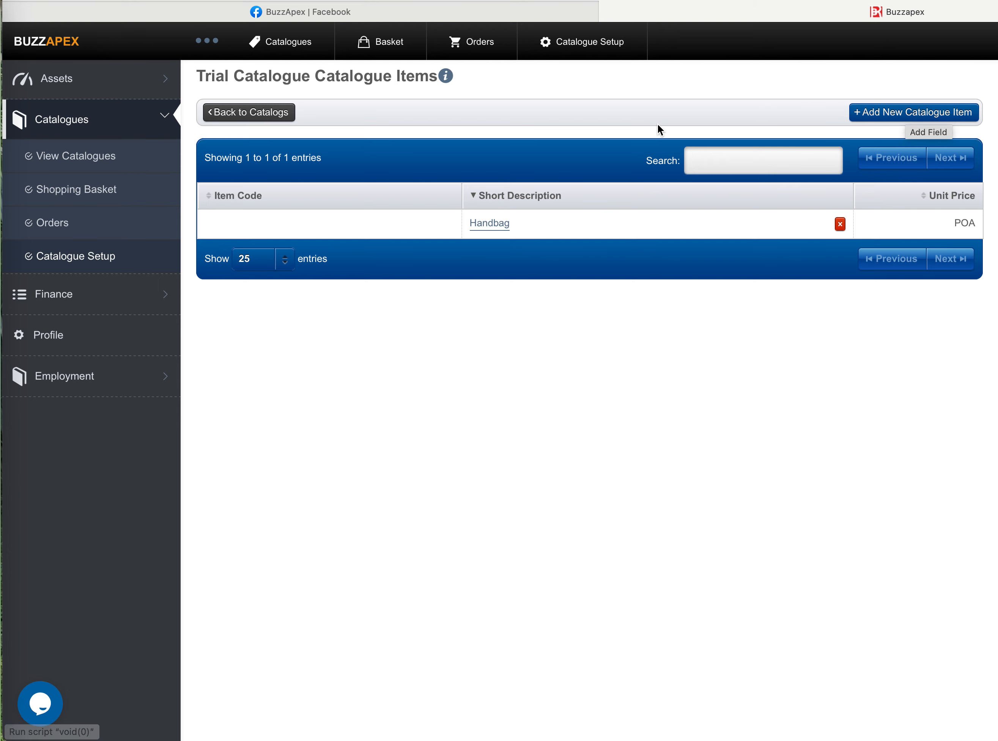
{"action": "left_click", "coordinate": [268, 112]}
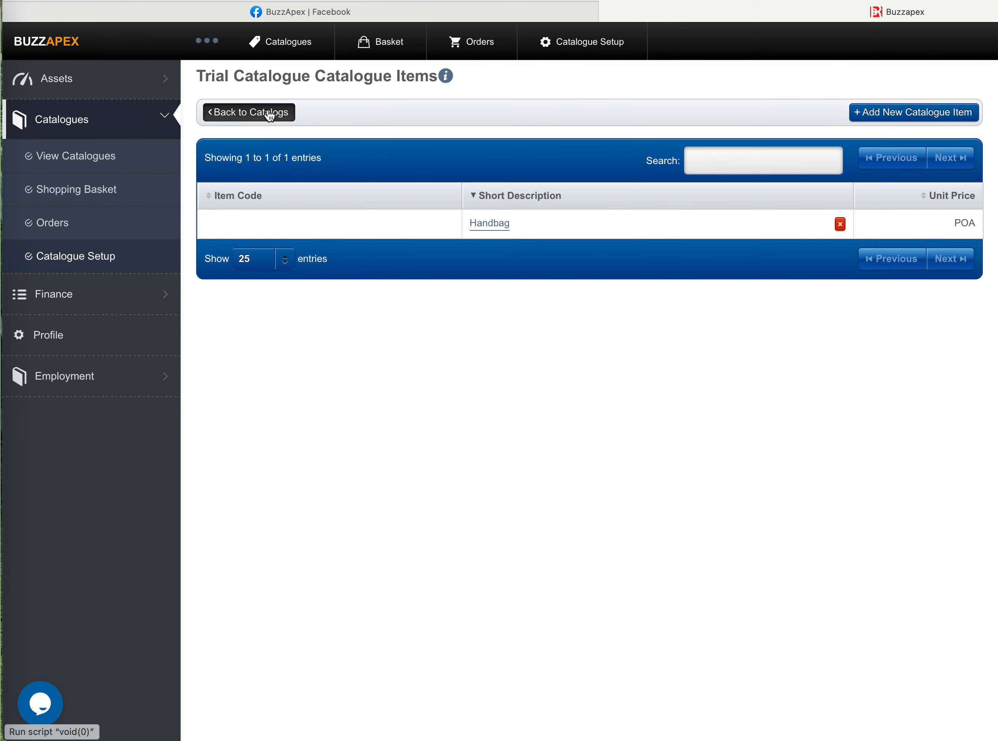